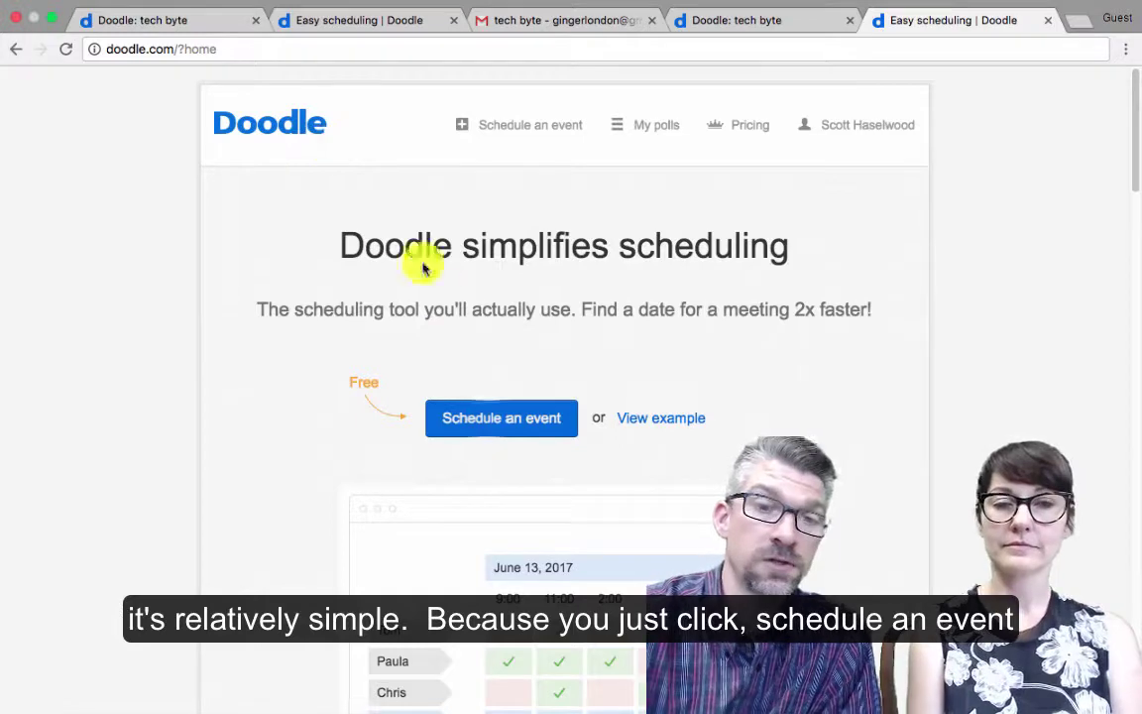
Start a new scheduling poll with 'Schedule an event' on the Doodle home page
{"action": "left_click", "coordinate": [487, 423]}
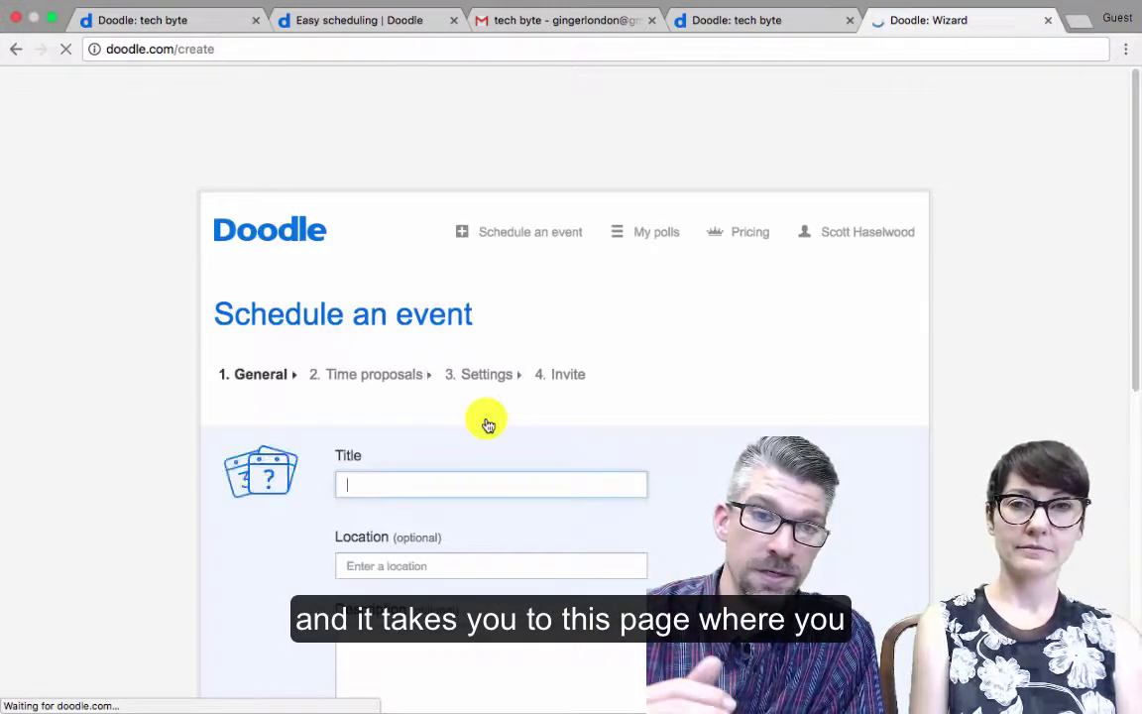
Enter 'tech byte meeting' as the event title, correcting the mistyped 'teach'
{"action": "scroll", "coordinate": [487, 424], "scroll_direction": "down", "scroll_amount": 3}
{"action": "scroll", "coordinate": [488, 424], "scroll_direction": "down", "scroll_amount": 2}
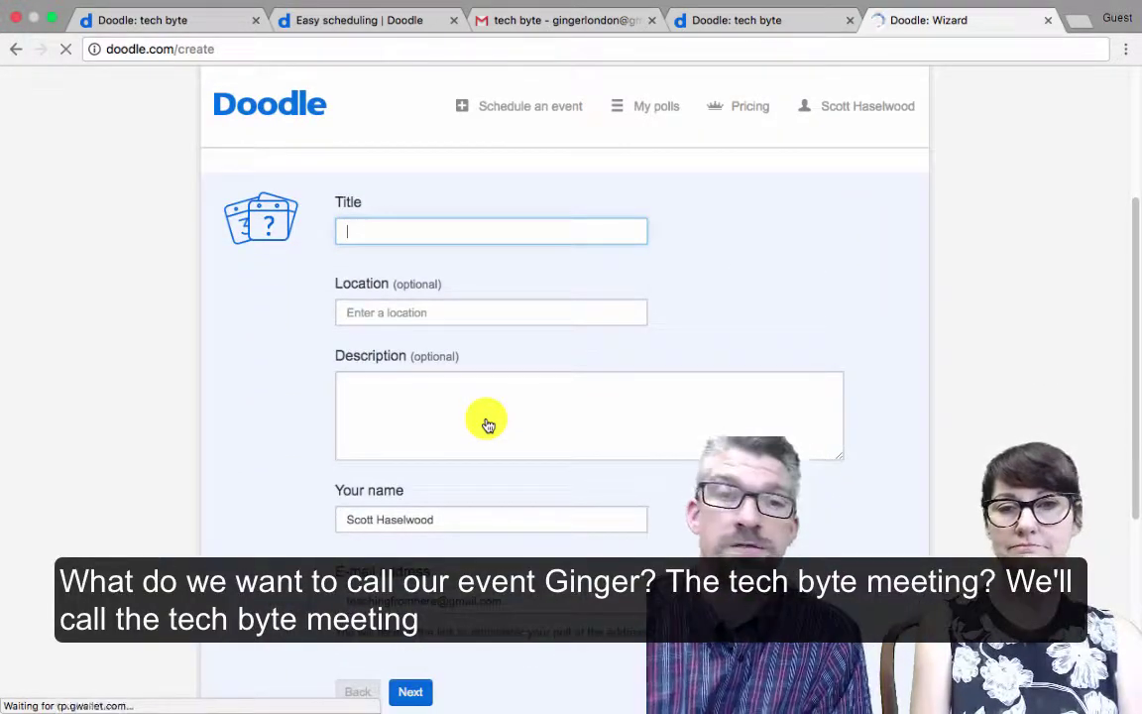
{"action": "type", "text": "teach"}
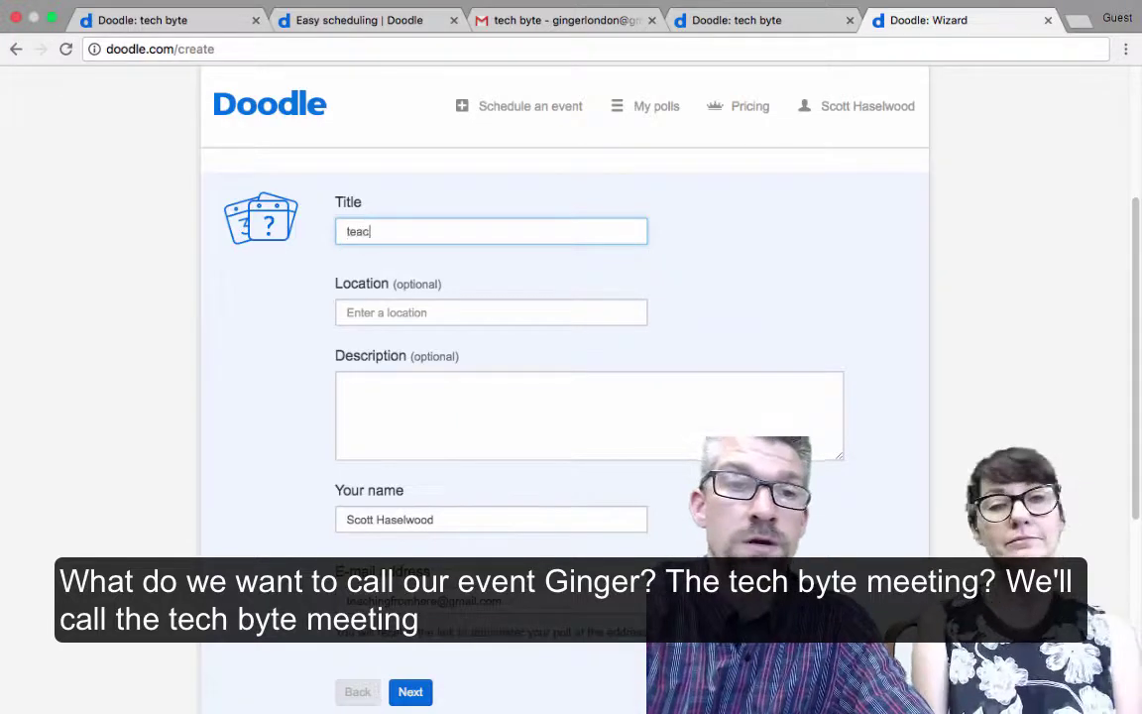
{"action": "key", "text": "BackSpace"}
{"action": "key", "text": "BackSpace"}
{"action": "key", "text": "BackSpace"}
{"action": "type", "text": "ch "}
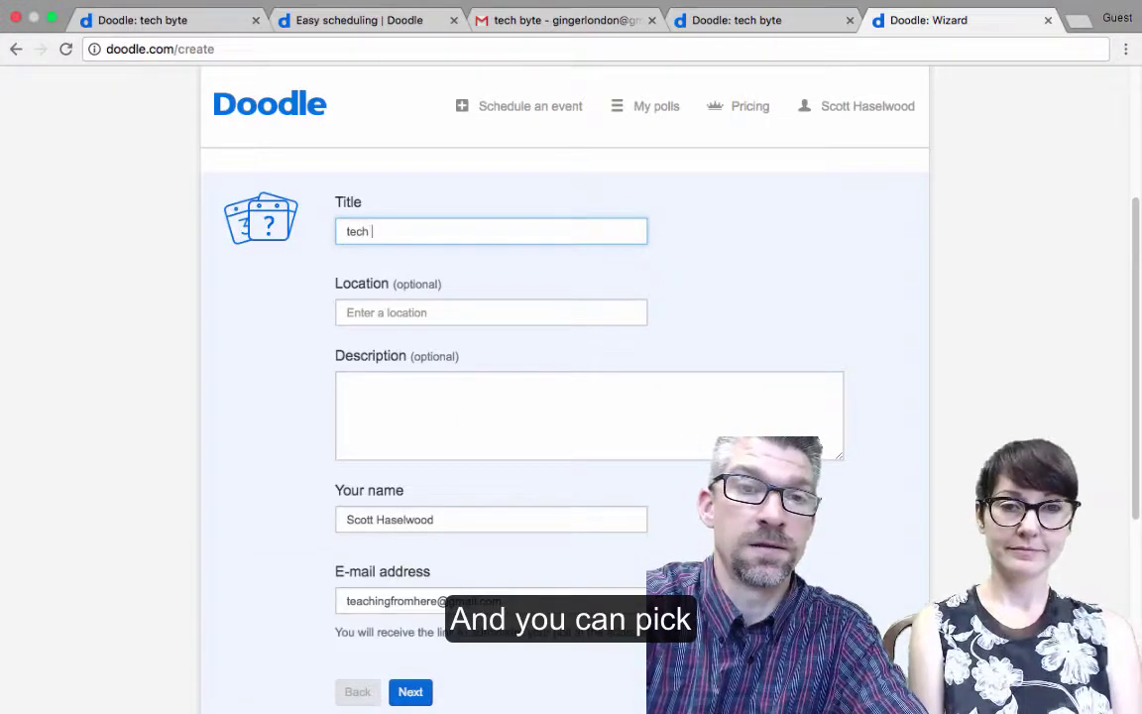
{"action": "type", "text": "byte meeting"}
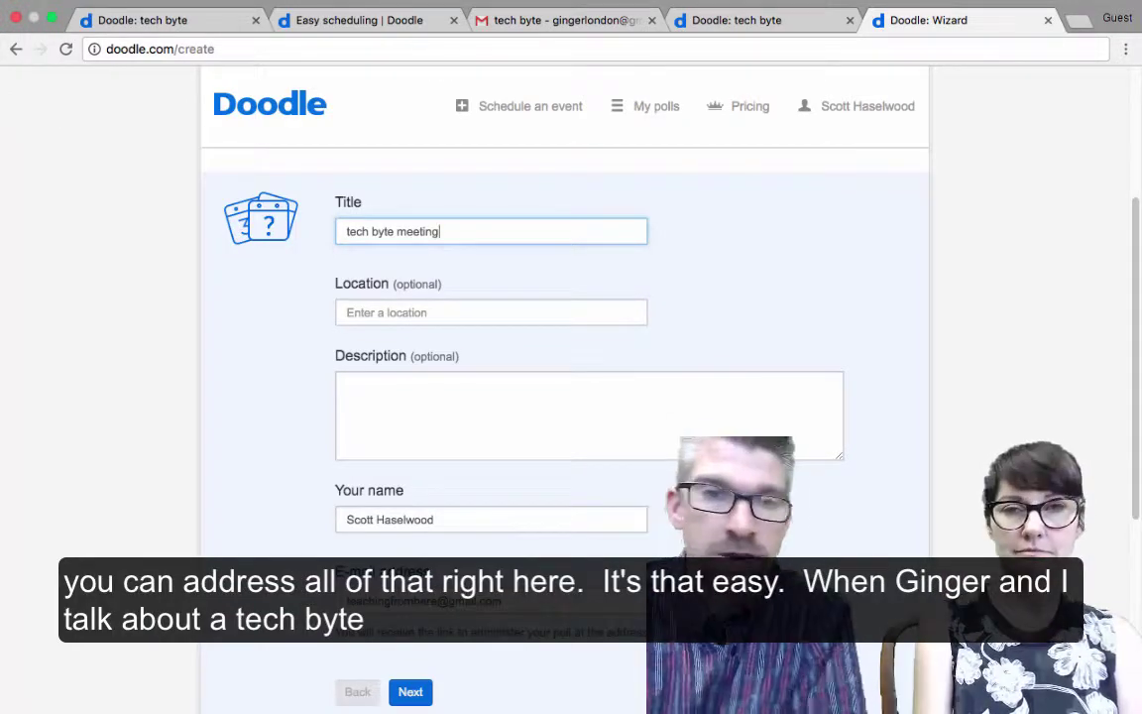
Pick June 12, 13, 15, 16, 19, 20, 22 and 23 as the proposed dates
{"action": "left_click", "coordinate": [414, 694]}
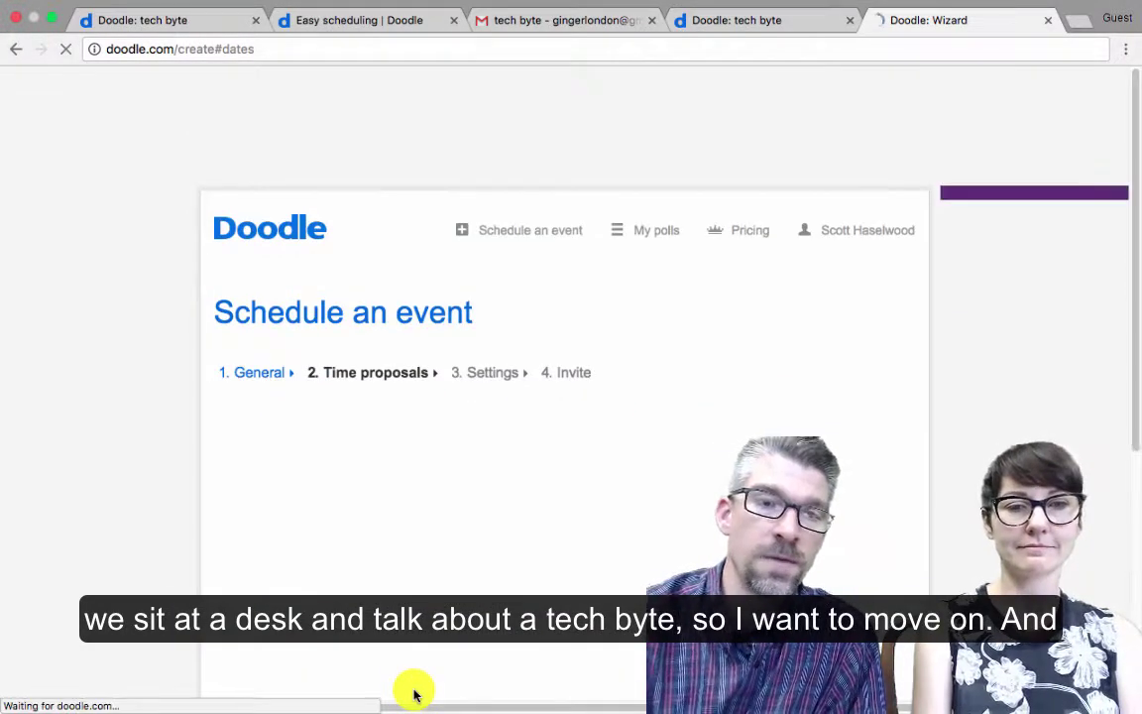
{"action": "scroll", "coordinate": [684, 550], "scroll_direction": "down", "scroll_amount": 3}
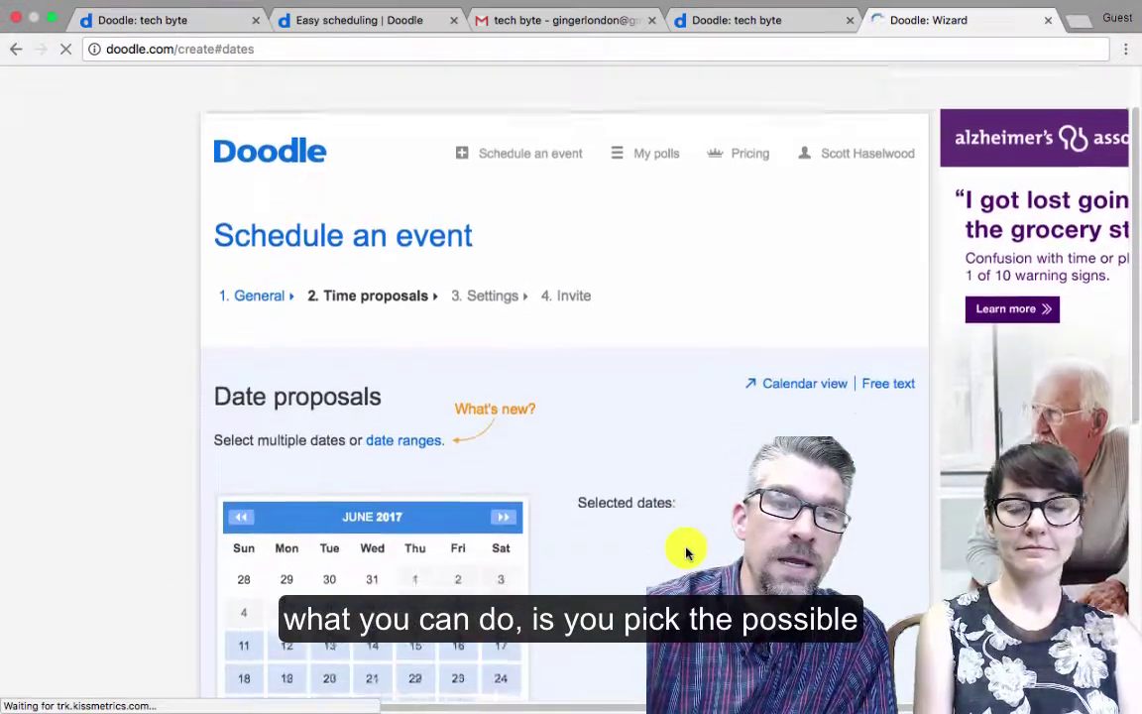
{"action": "scroll", "coordinate": [687, 550], "scroll_direction": "down", "scroll_amount": 1}
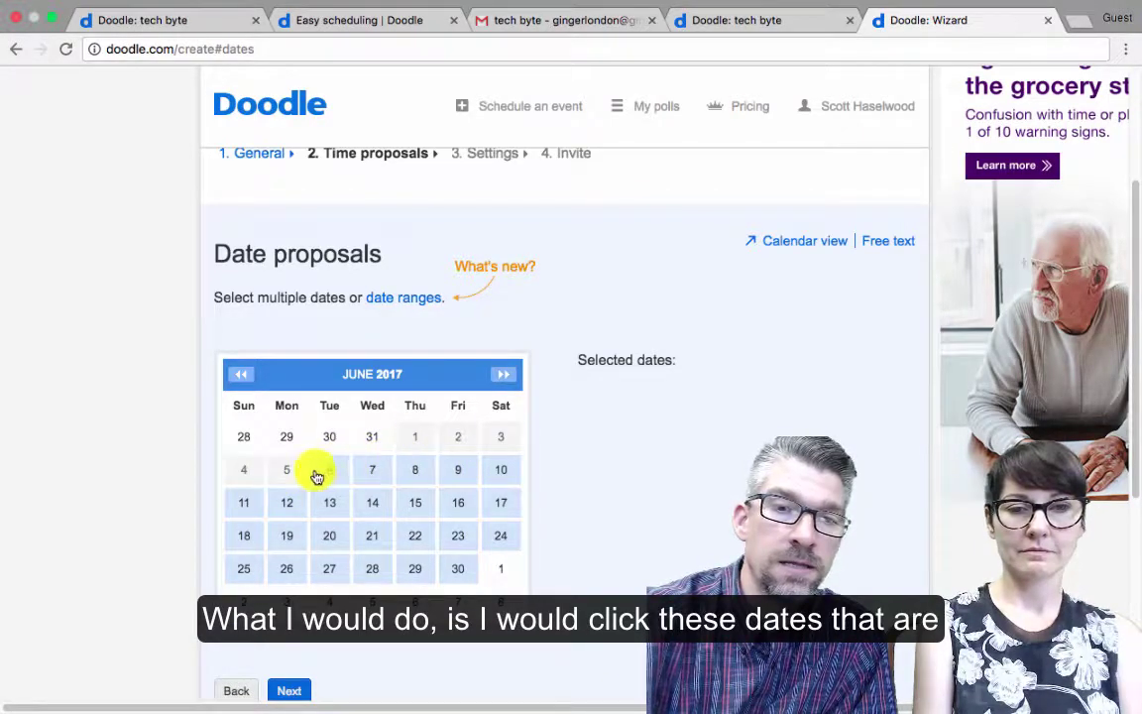
{"action": "left_click", "coordinate": [285, 505]}
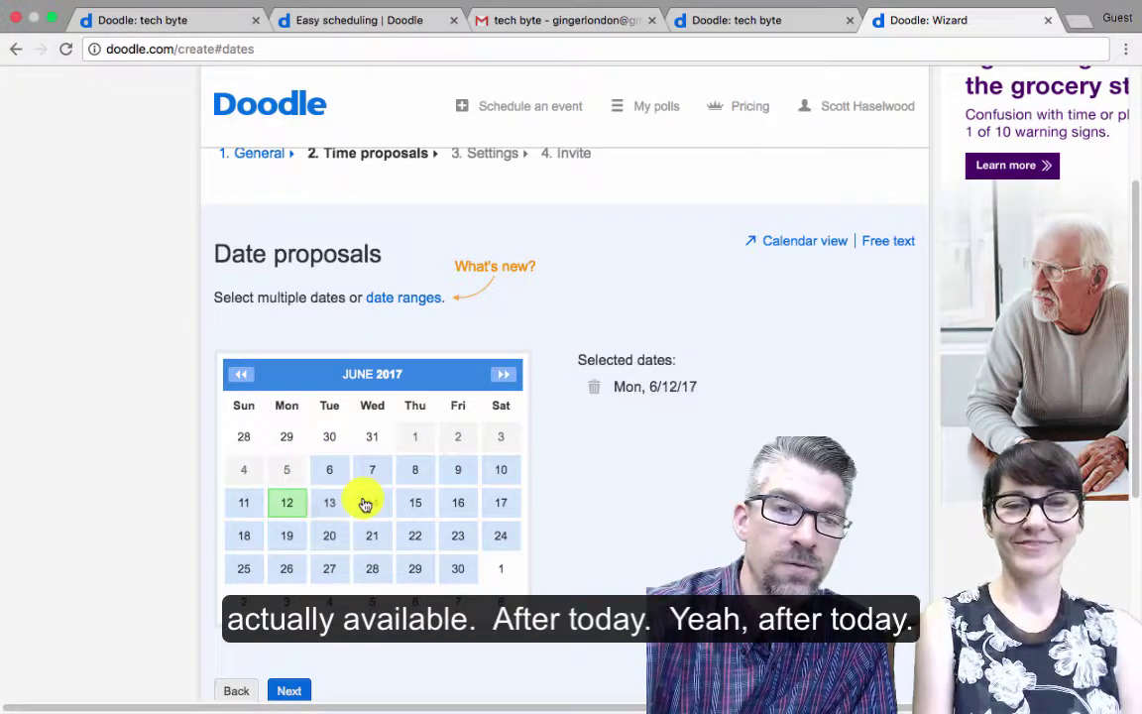
{"action": "left_click", "coordinate": [333, 506]}
{"action": "left_click", "coordinate": [415, 505]}
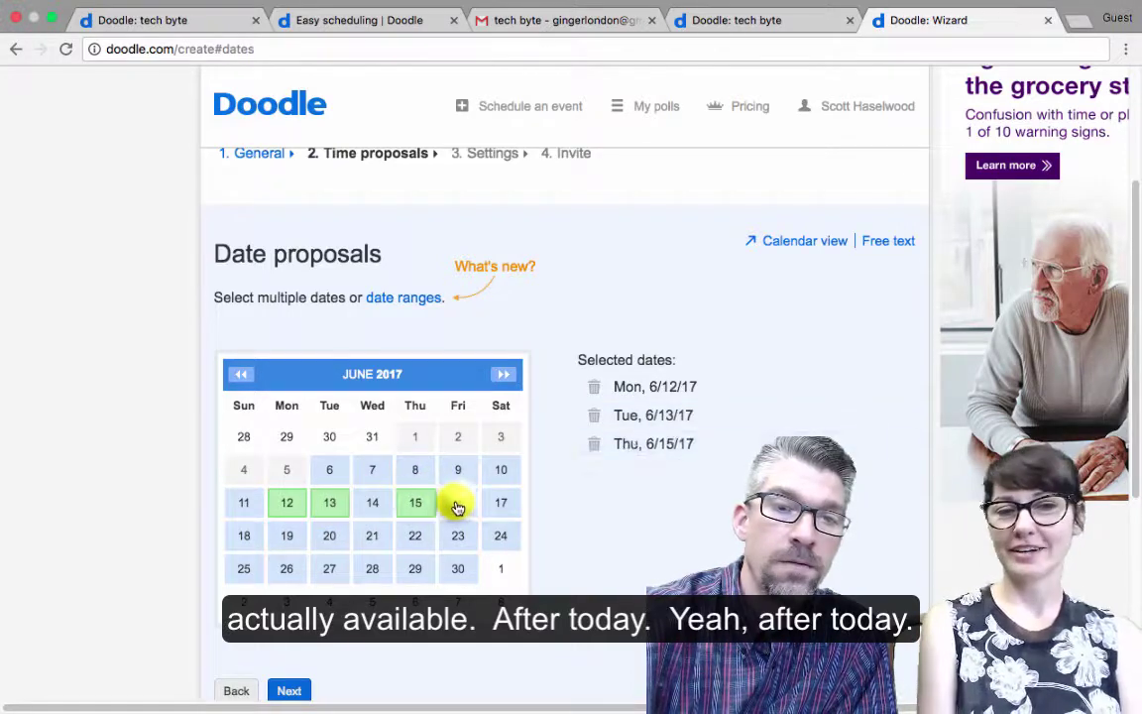
{"action": "left_click", "coordinate": [457, 508]}
{"action": "left_click", "coordinate": [287, 539]}
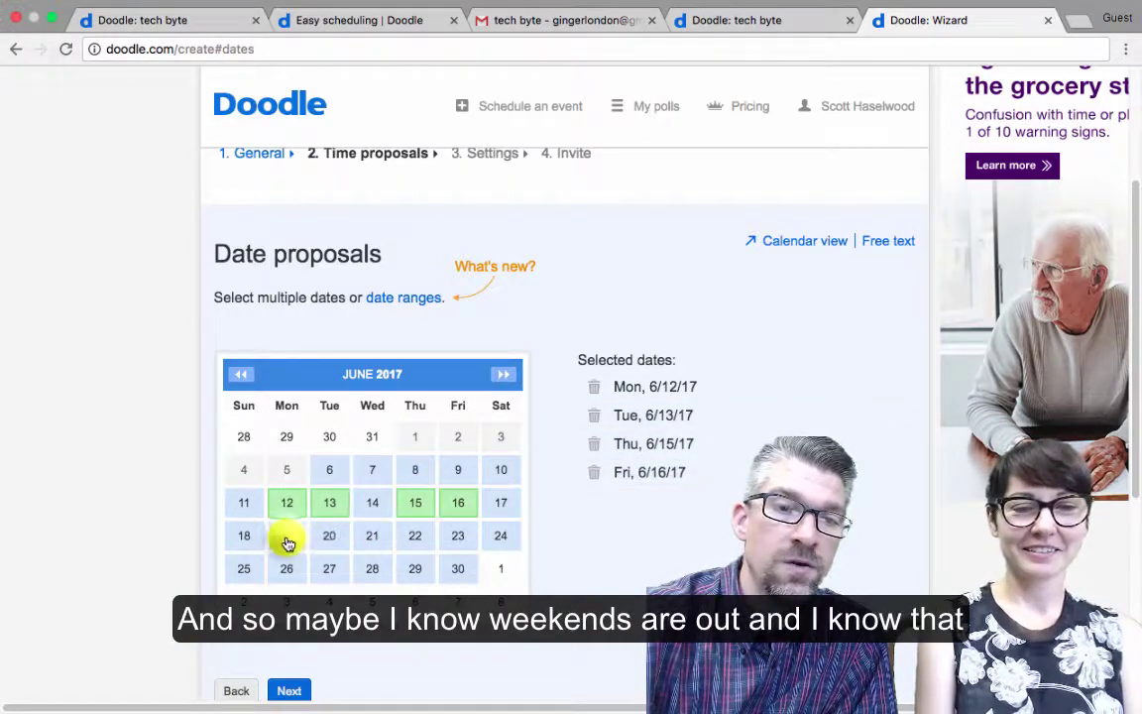
{"action": "left_click", "coordinate": [321, 538]}
{"action": "left_click", "coordinate": [416, 536]}
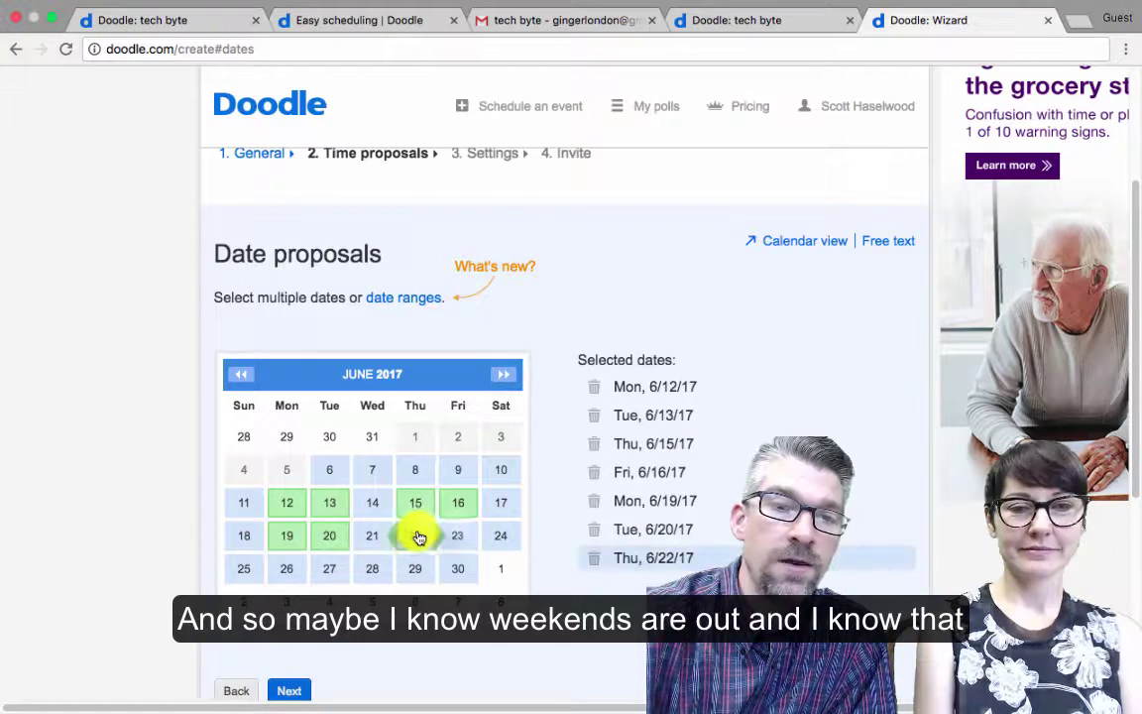
{"action": "left_click", "coordinate": [455, 539]}
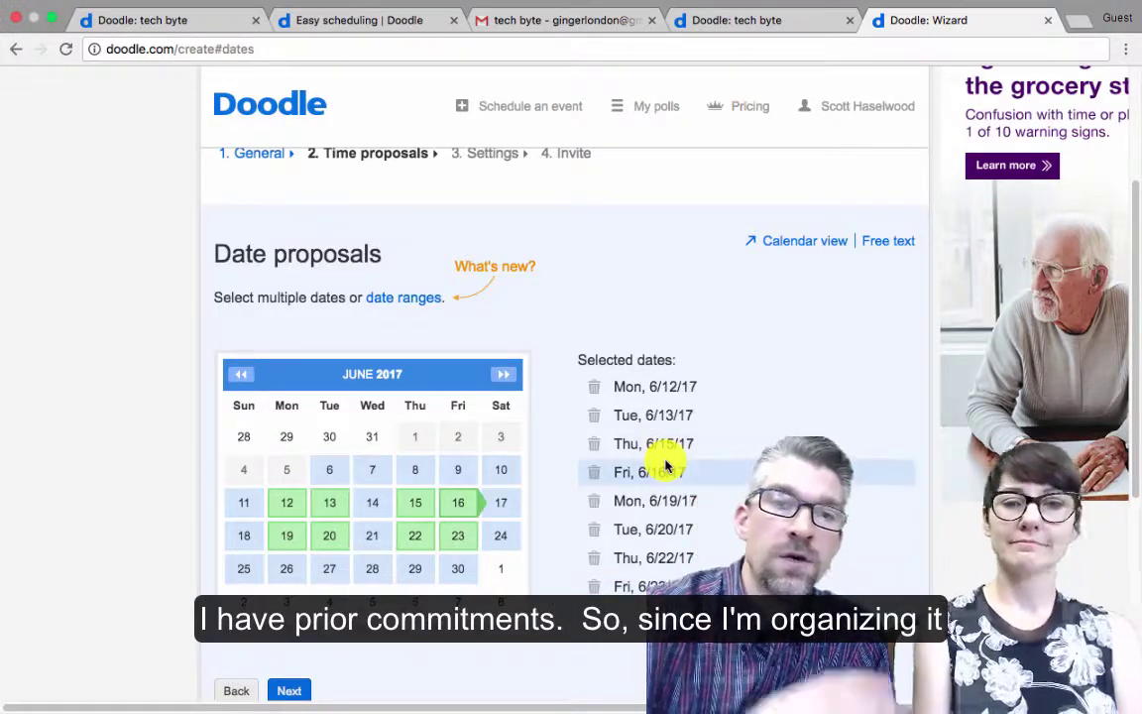
{"action": "scroll", "coordinate": [510, 416], "scroll_direction": "down", "scroll_amount": 2}
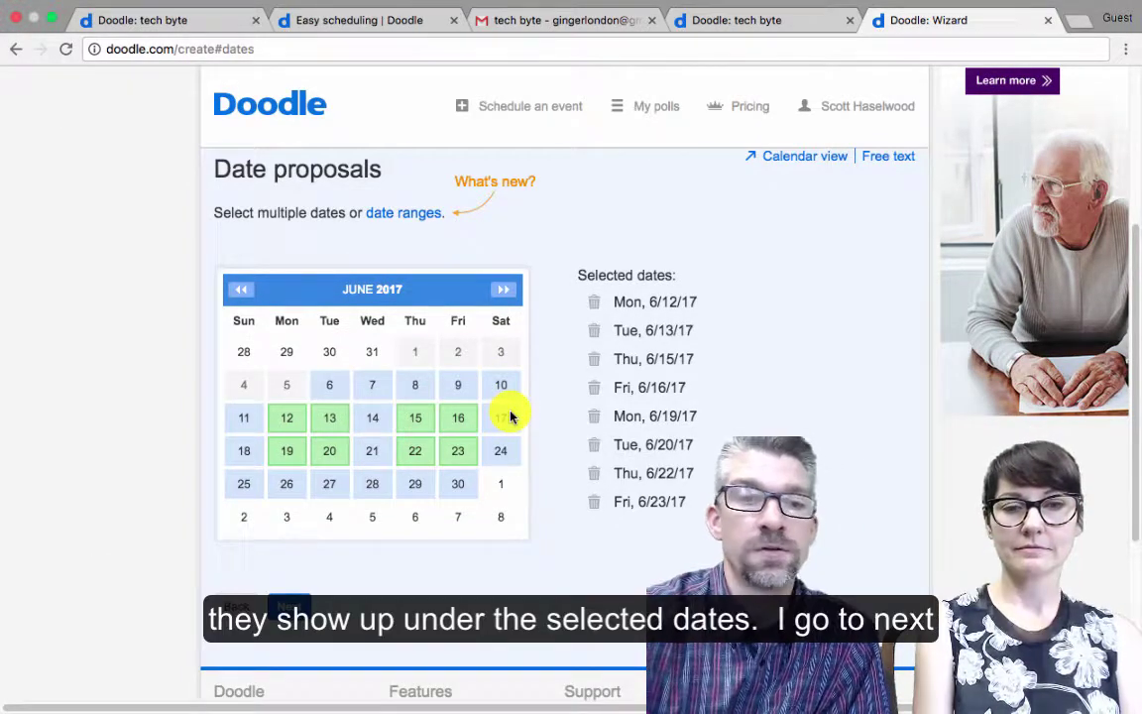
Give Monday's date 8:00 AM, 9:00 AM and 1:00 PM, then copy those times to all dates
{"action": "left_click", "coordinate": [300, 601]}
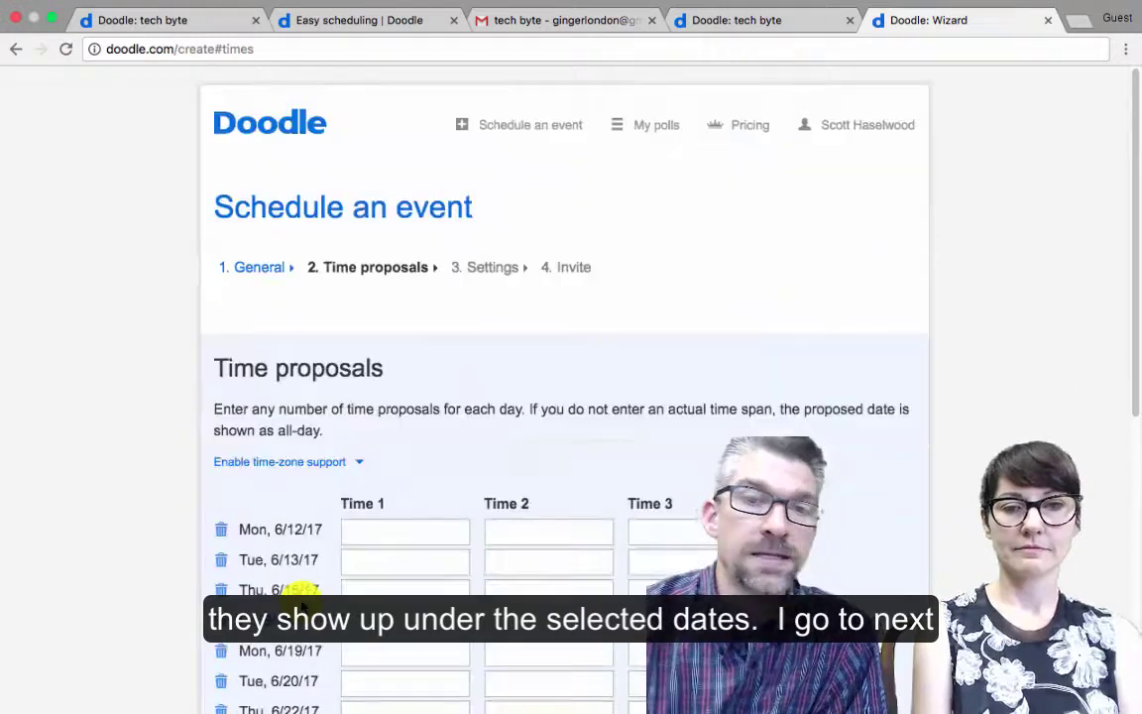
{"action": "scroll", "coordinate": [301, 604], "scroll_direction": "down", "scroll_amount": 4}
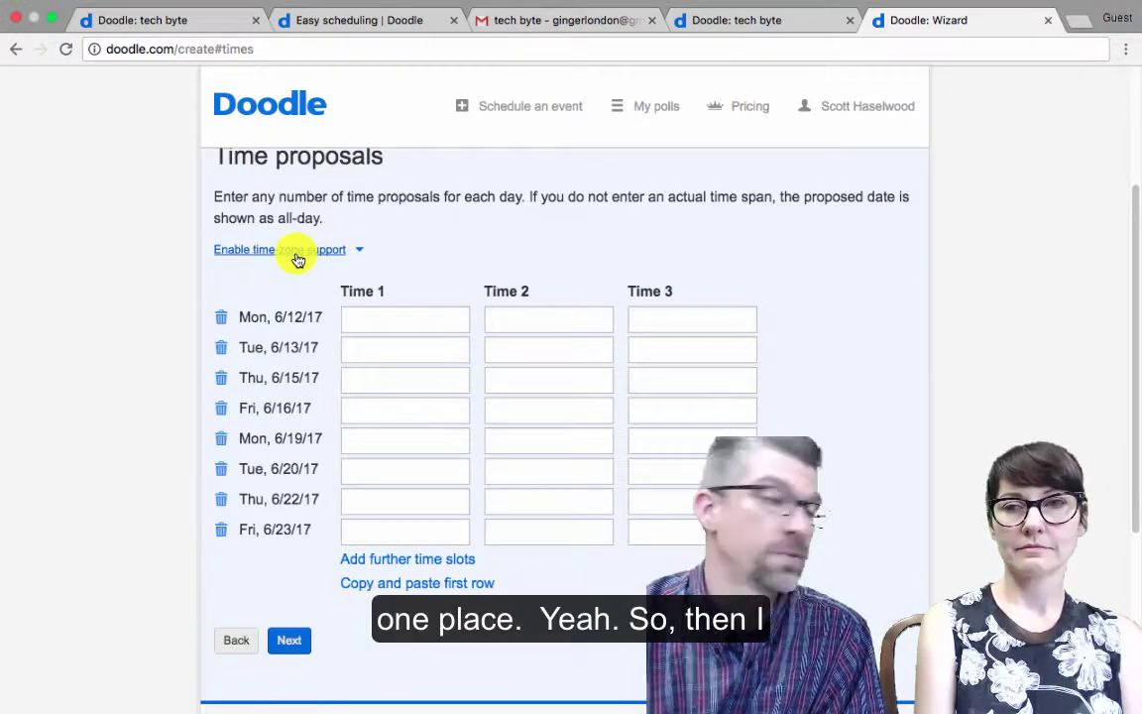
{"action": "left_click", "coordinate": [380, 317]}
{"action": "type", "text": "800"}
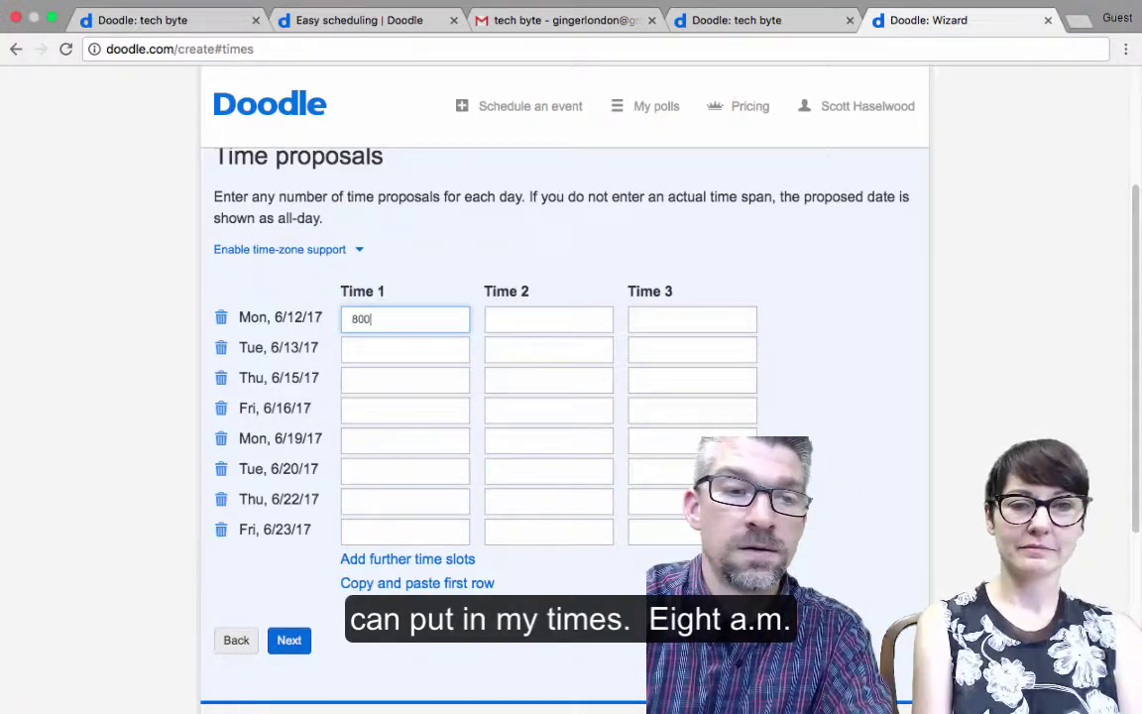
{"action": "key", "text": "Tab"}
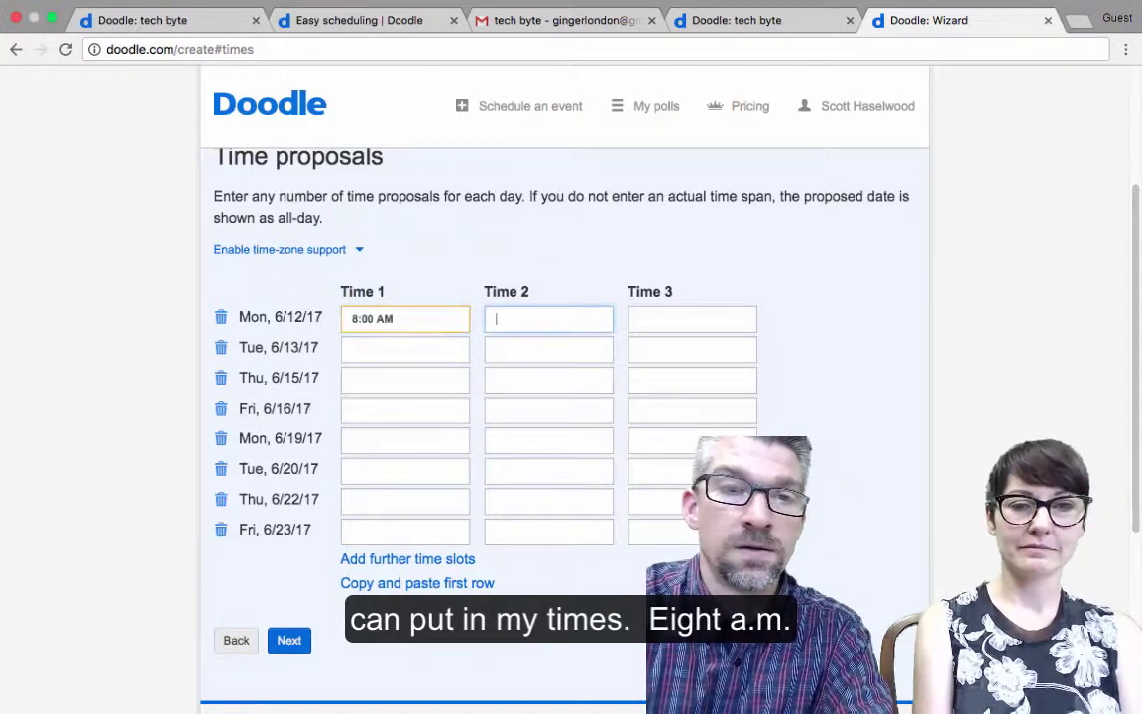
{"action": "type", "text": "900"}
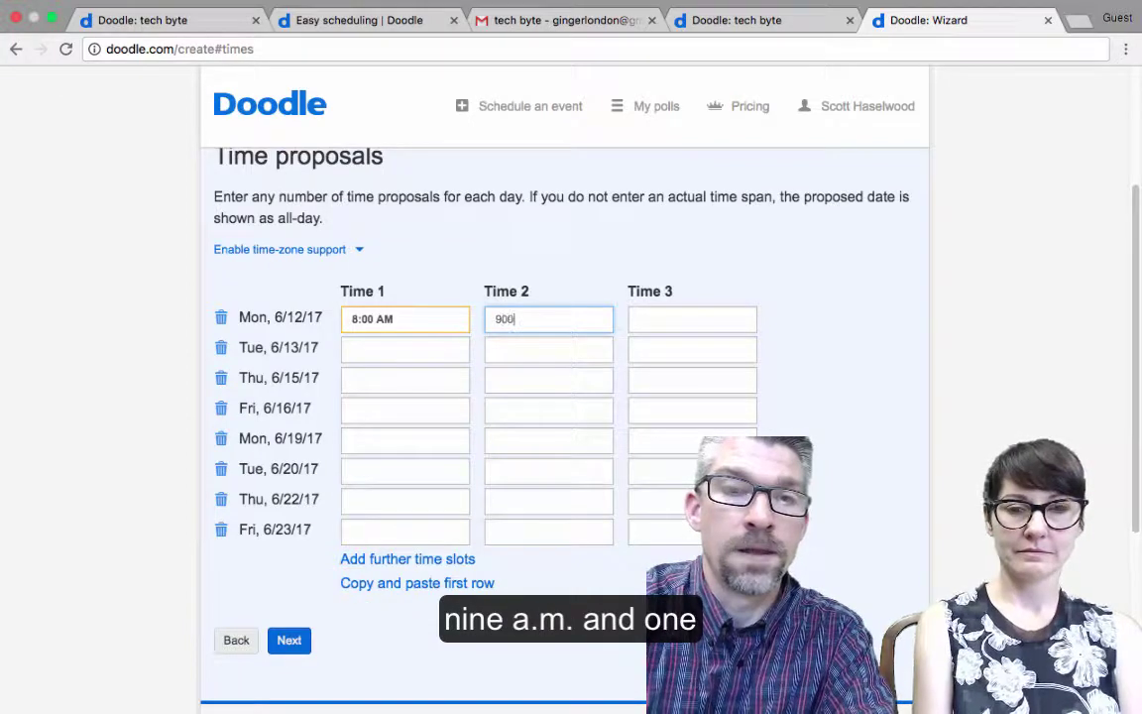
{"action": "key", "text": "Tab"}
{"action": "type", "text": "1"}
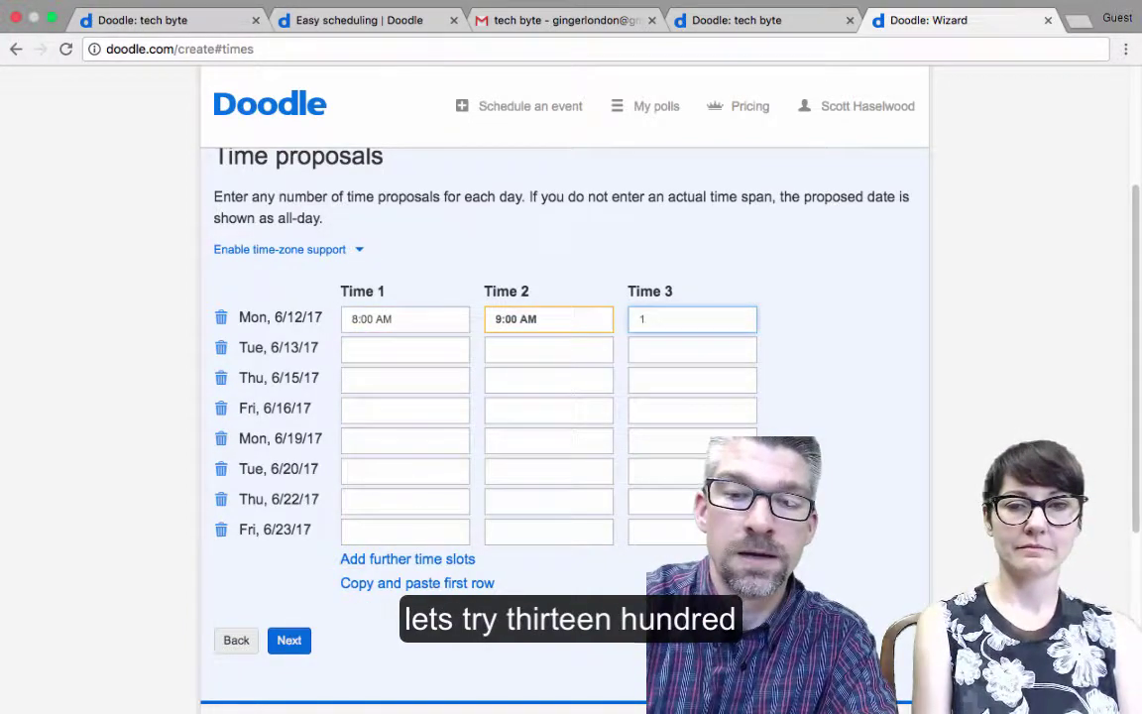
{"action": "type", "text": "3"}
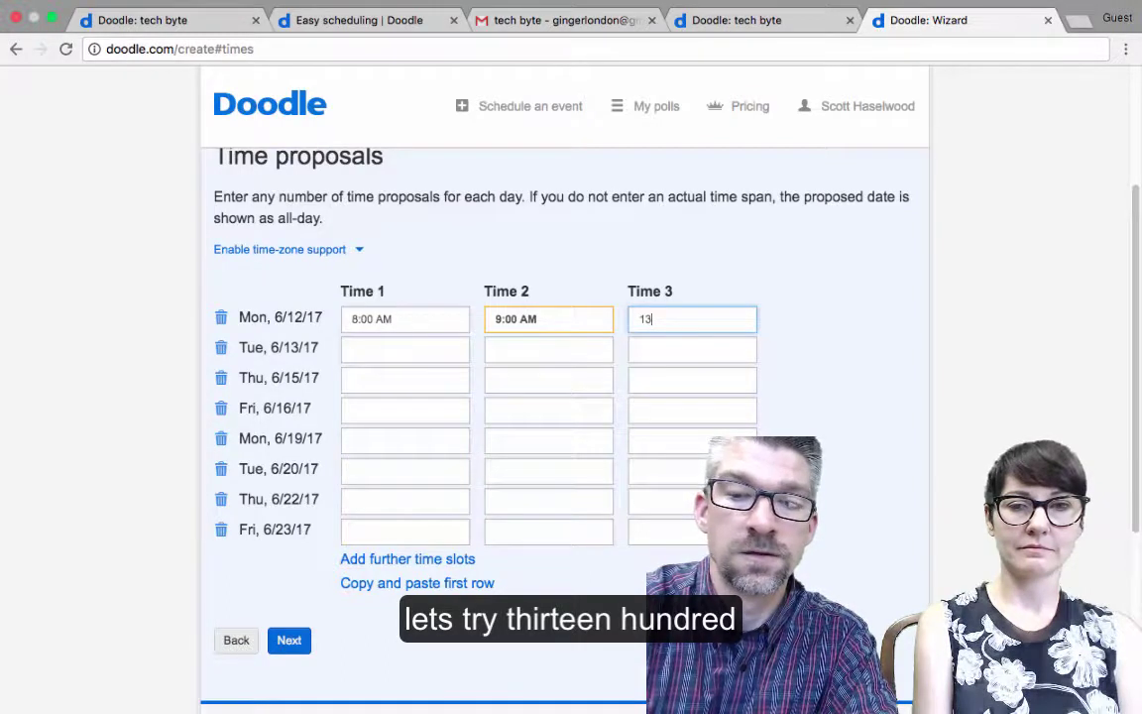
{"action": "type", "text": ":00"}
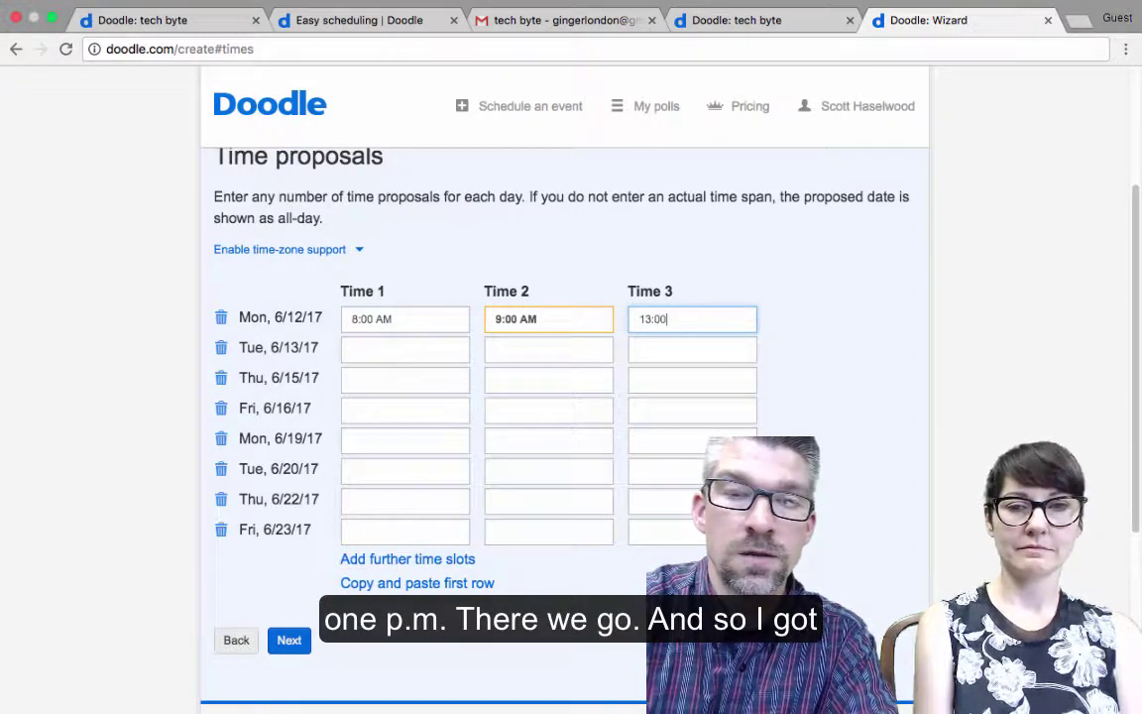
{"action": "left_click", "coordinate": [404, 348]}
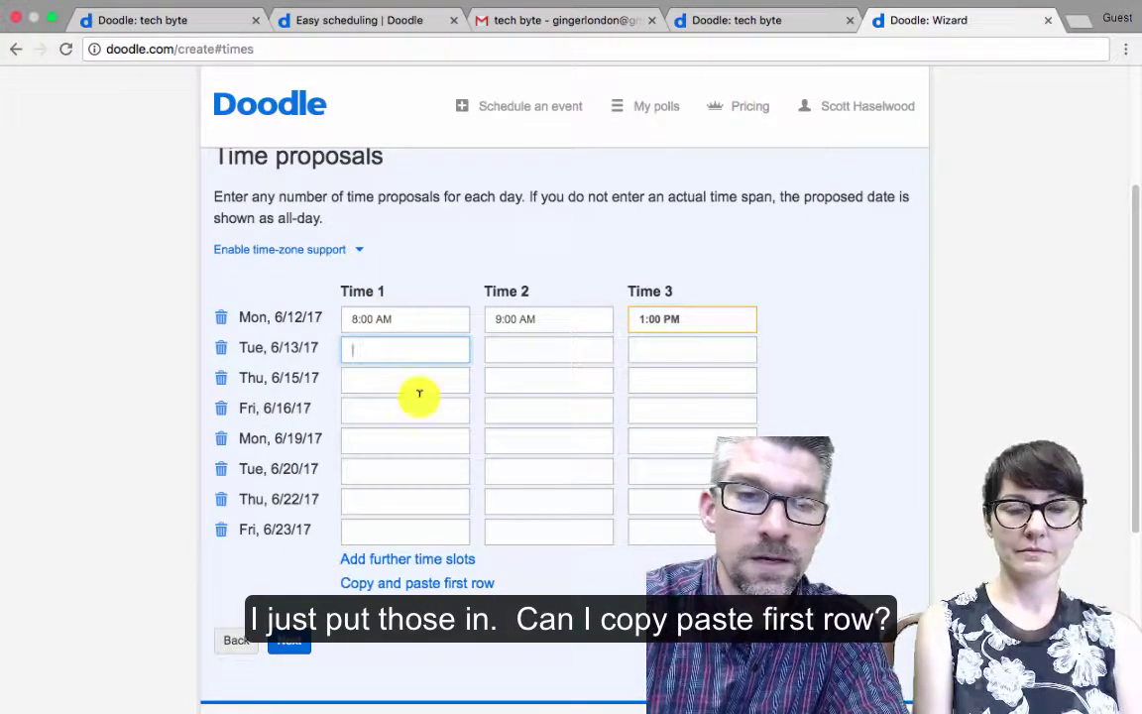
{"action": "left_click", "coordinate": [382, 587]}
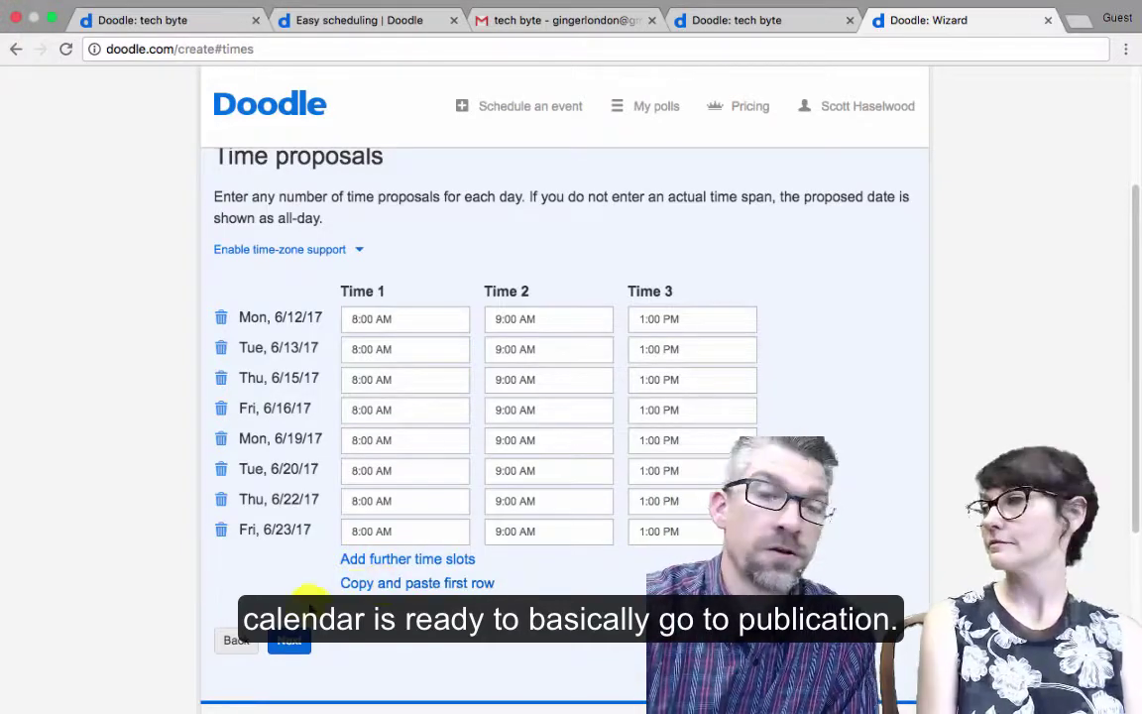
Review the optional poll settings without enabling any, and proceed to the Invite step
{"action": "scroll", "coordinate": [294, 648], "scroll_direction": "up", "scroll_amount": 1}
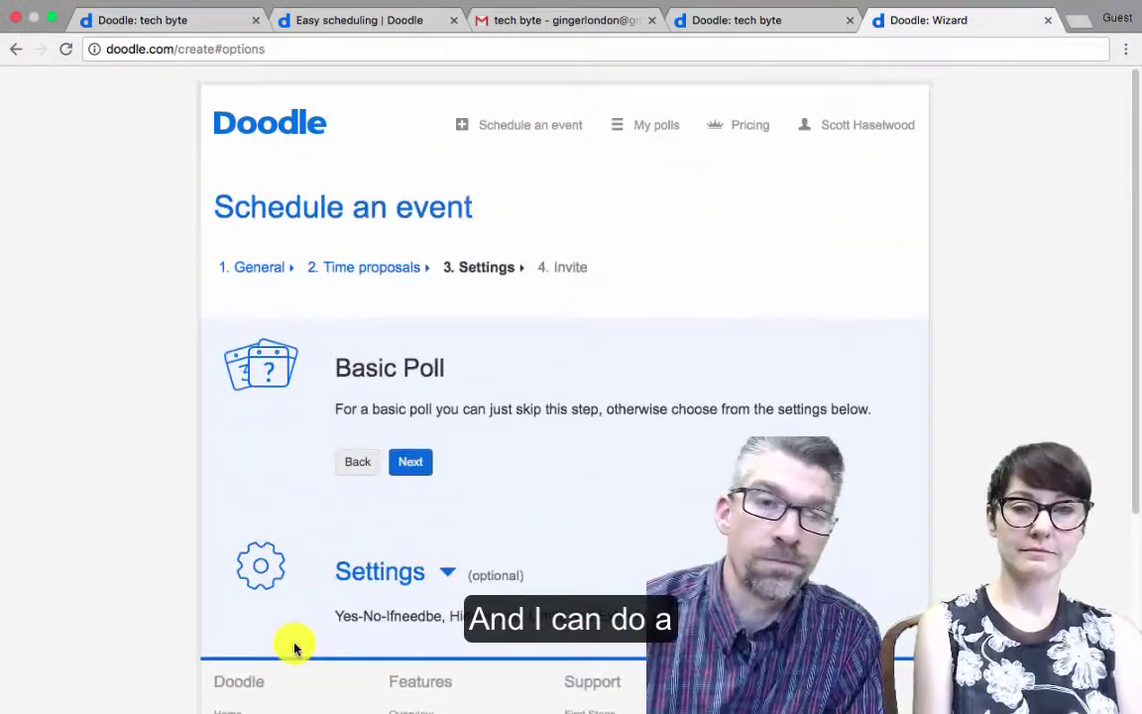
{"action": "scroll", "coordinate": [295, 648], "scroll_direction": "down", "scroll_amount": 2}
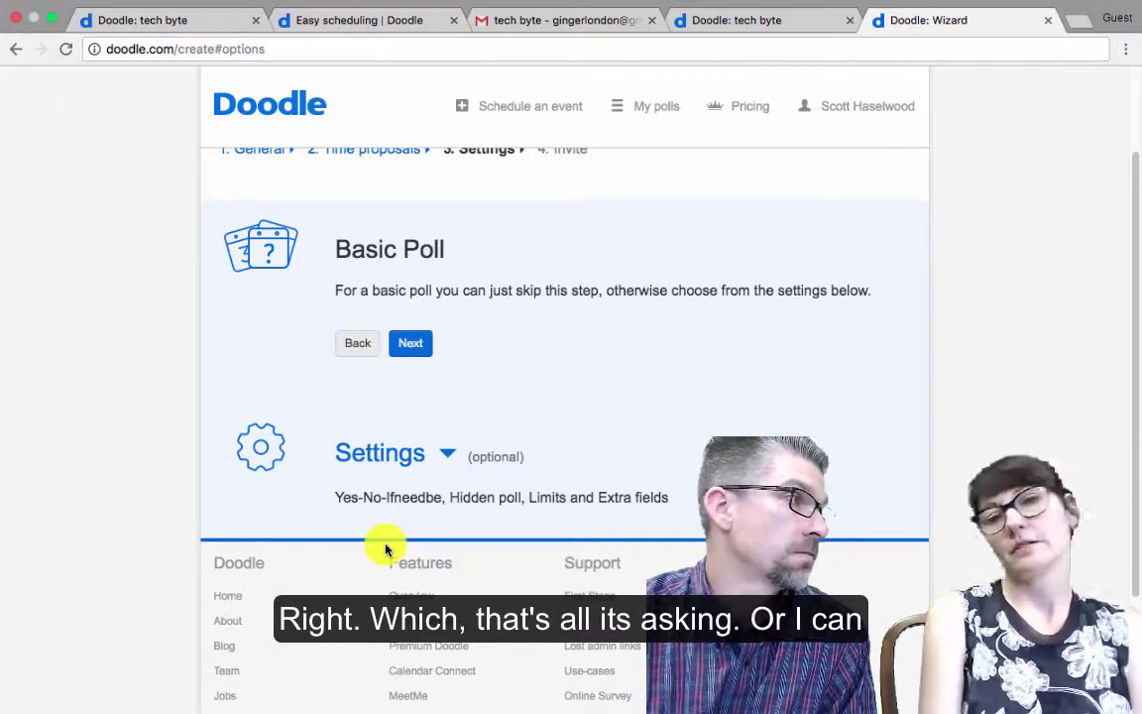
{"action": "left_click", "coordinate": [428, 459]}
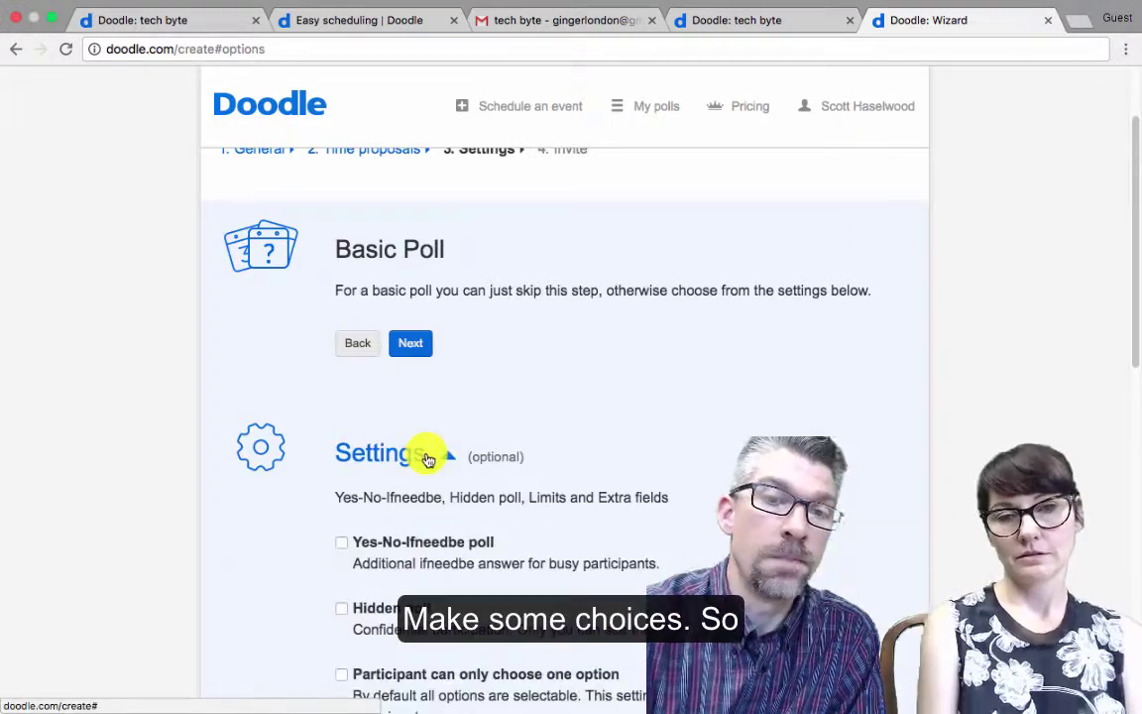
{"action": "scroll", "coordinate": [428, 459], "scroll_direction": "down", "scroll_amount": 5}
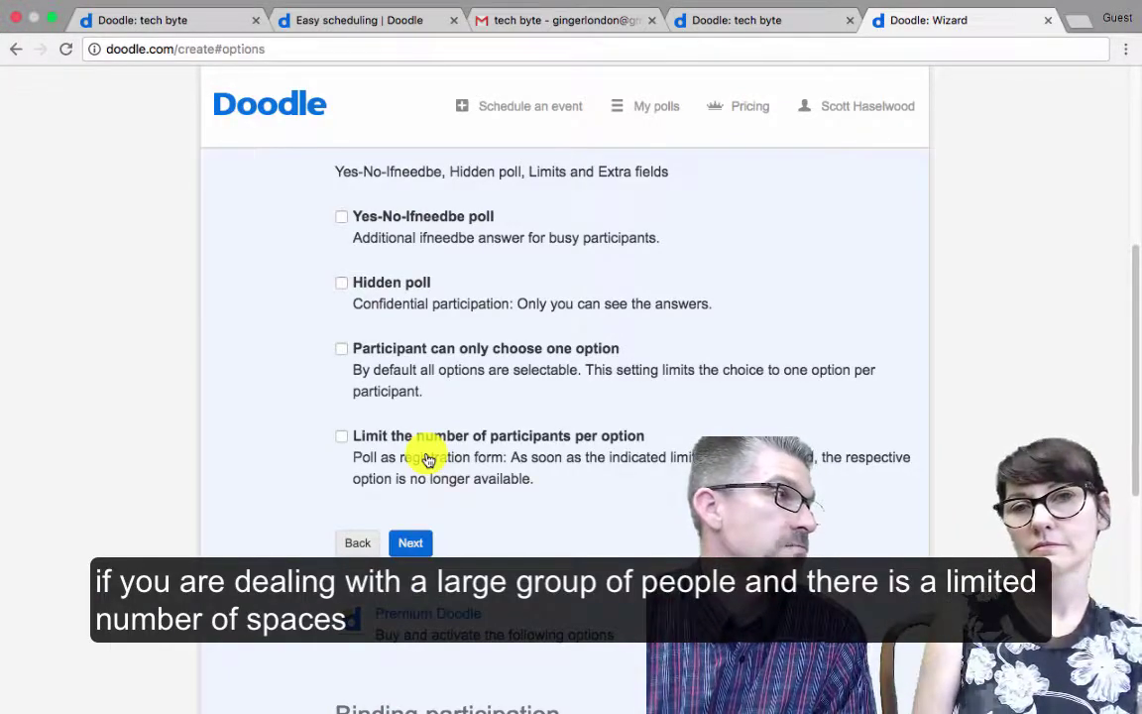
{"action": "left_click", "coordinate": [402, 542]}
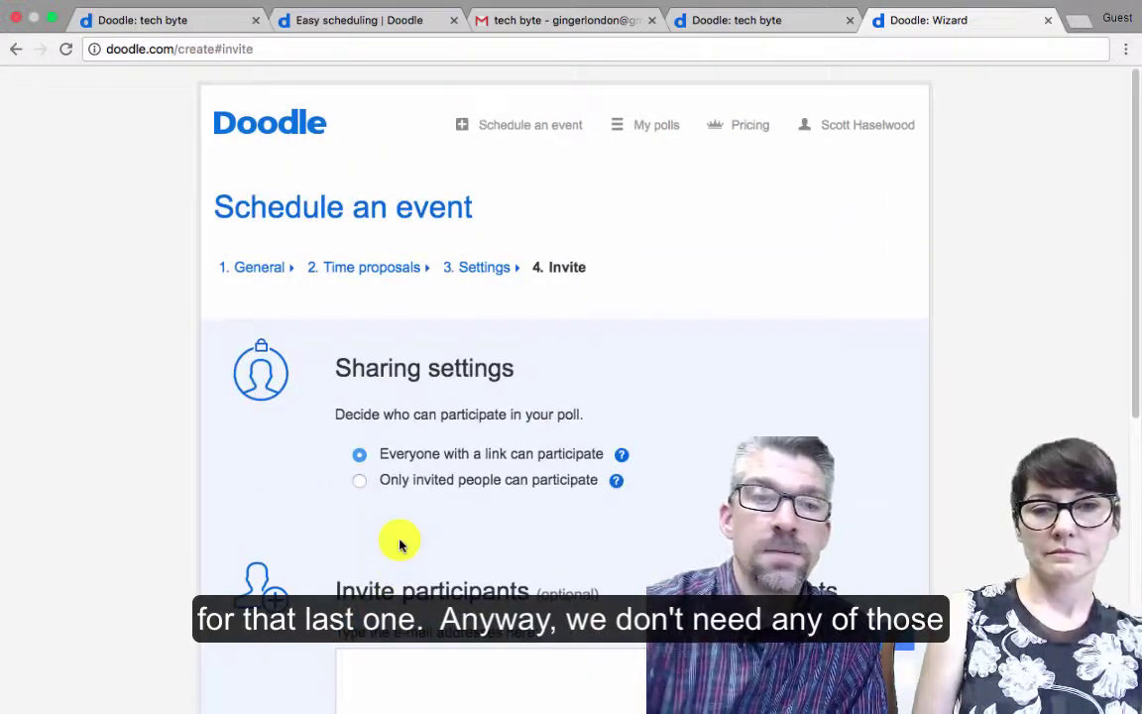
{"action": "scroll", "coordinate": [401, 542], "scroll_direction": "down", "scroll_amount": 3}
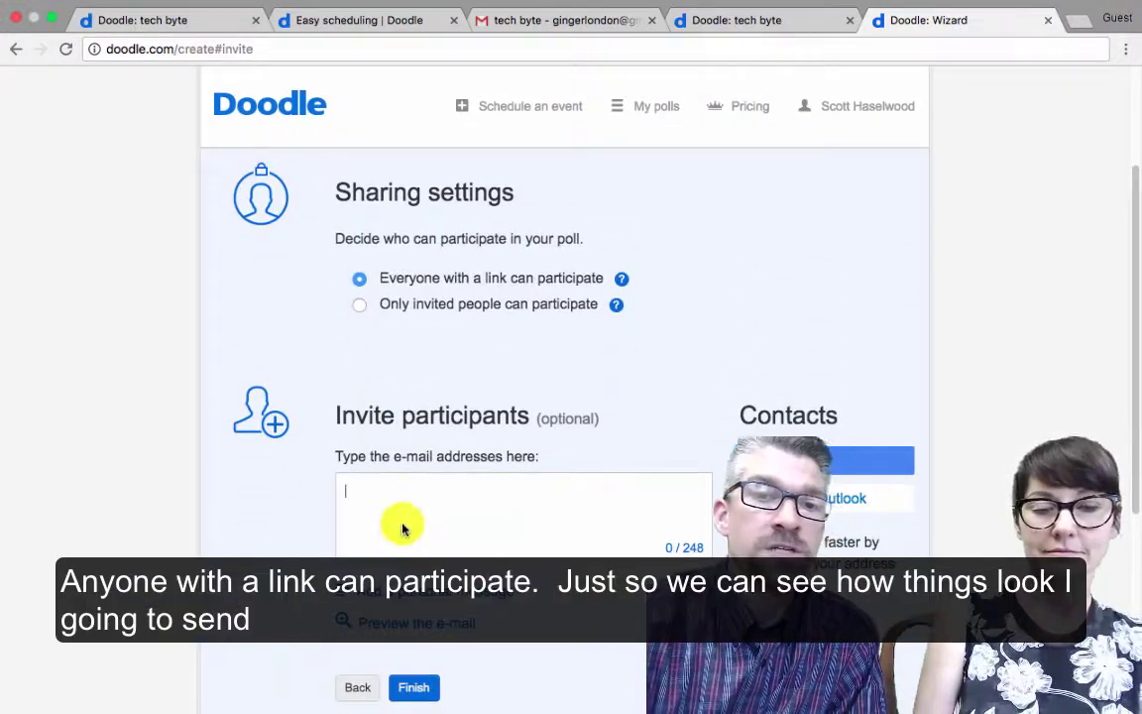
Add three invitees' e-mail addresses to the participant list and finish the poll
{"action": "left_click", "coordinate": [401, 528]}
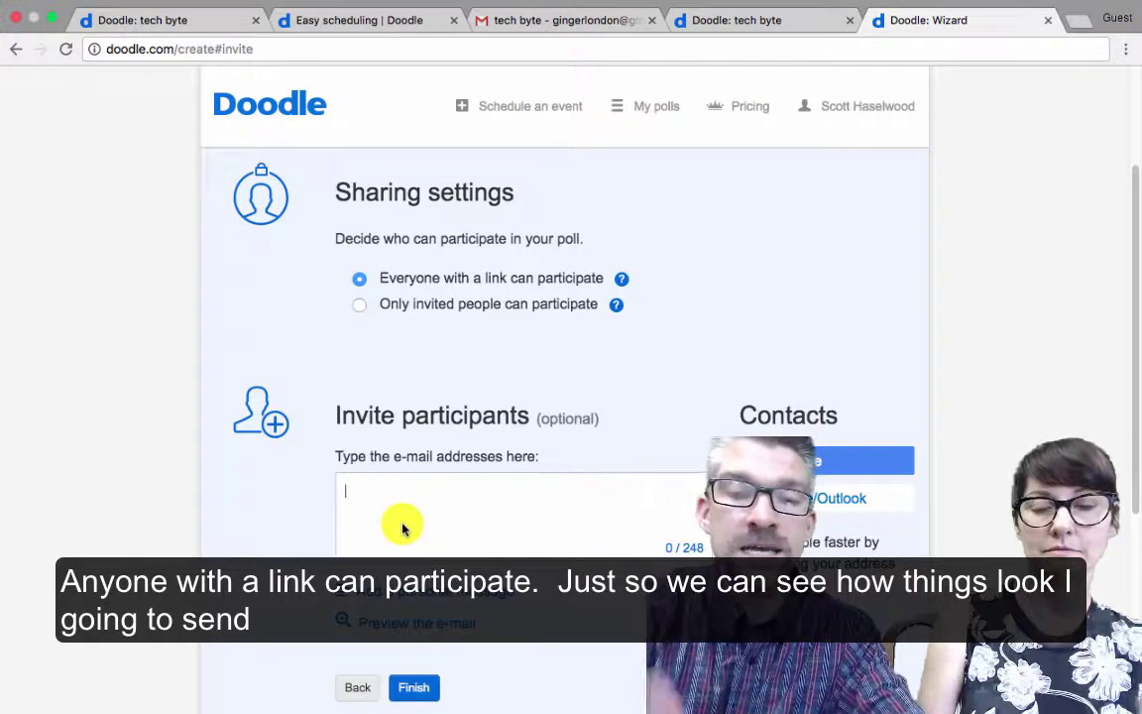
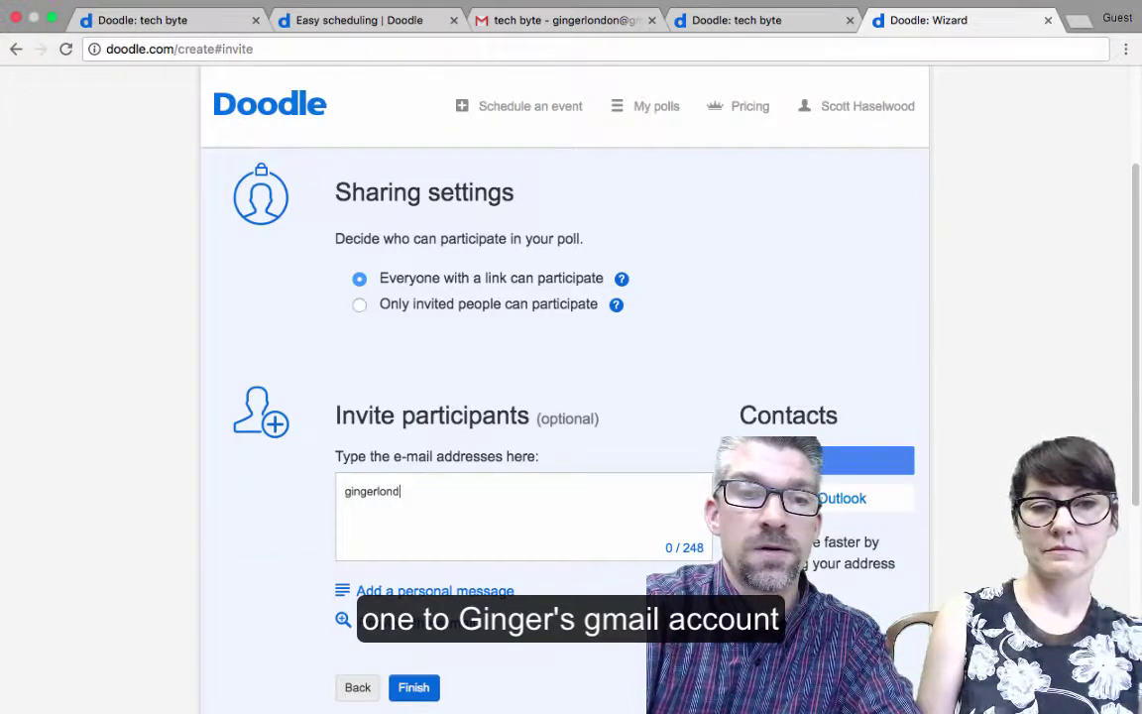
{"action": "key", "text": "Return"}
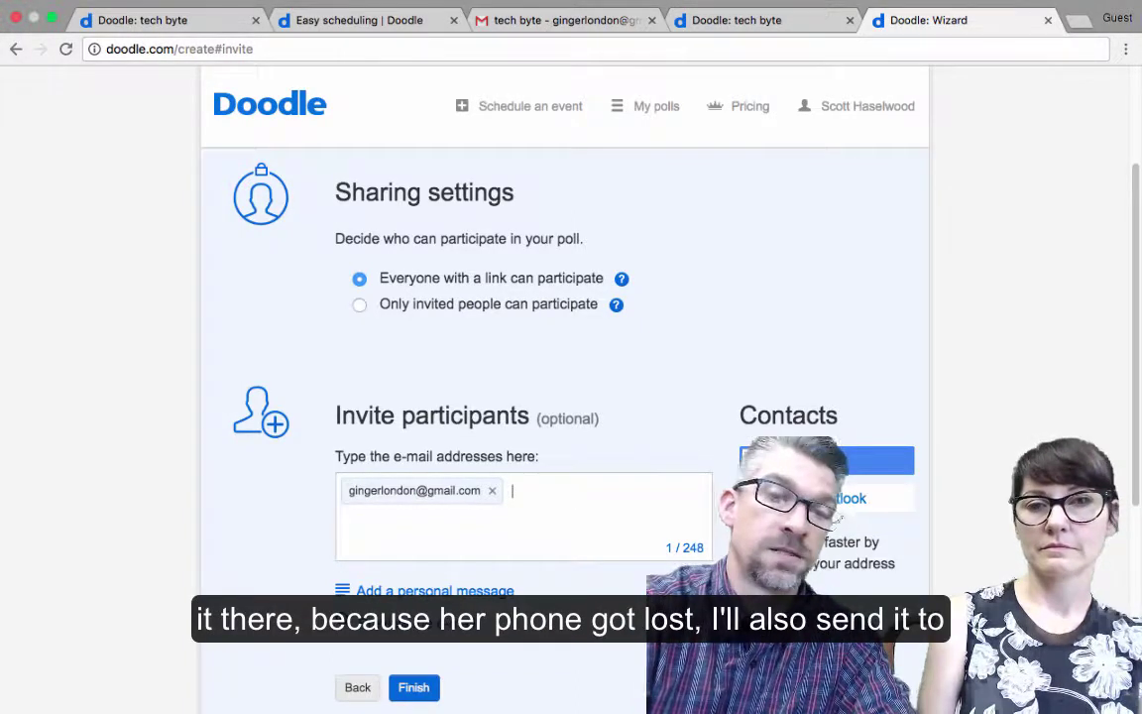
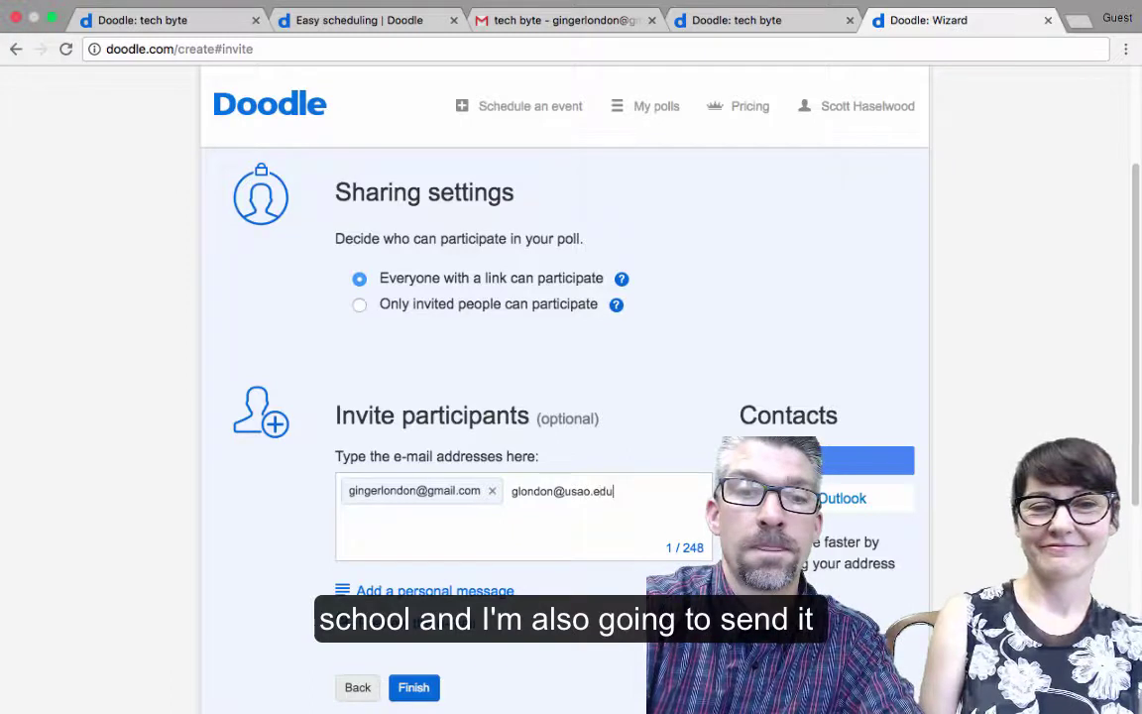
{"action": "key", "text": "Return"}
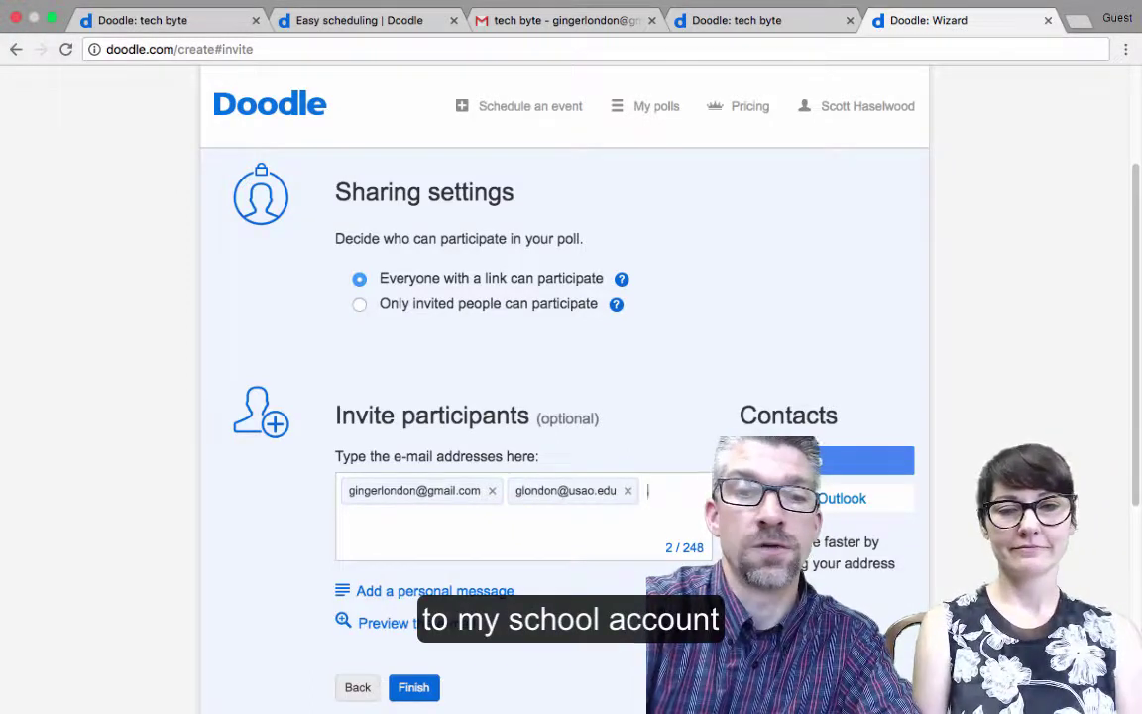
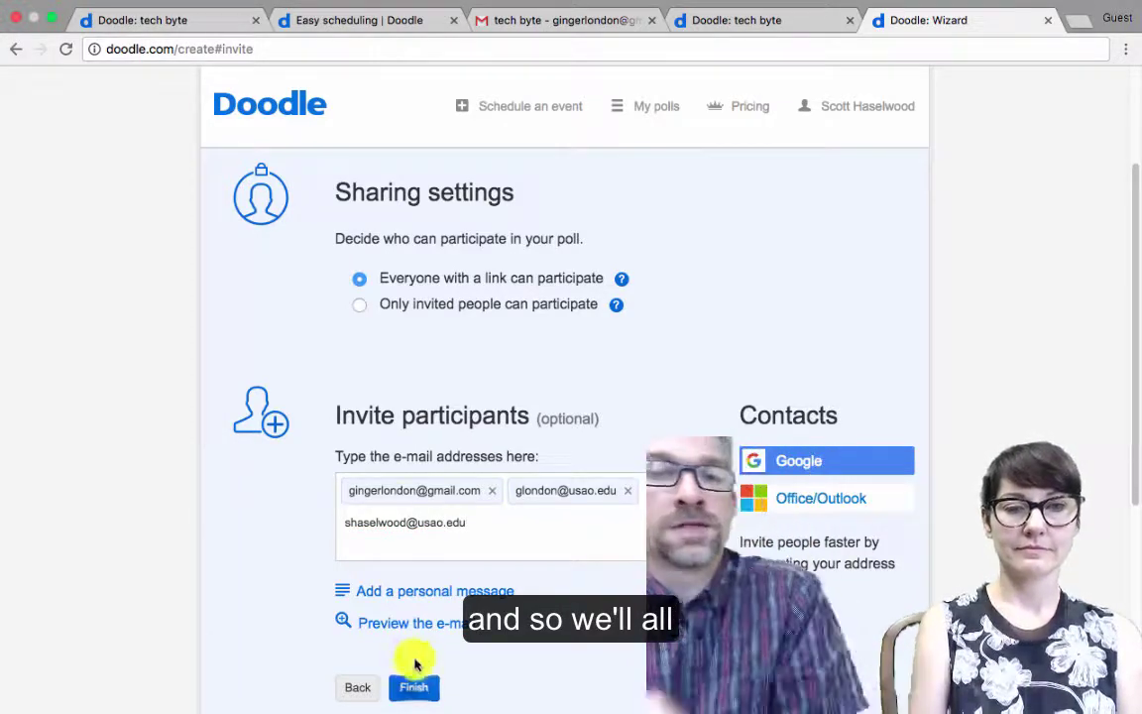
{"action": "left_click", "coordinate": [414, 686]}
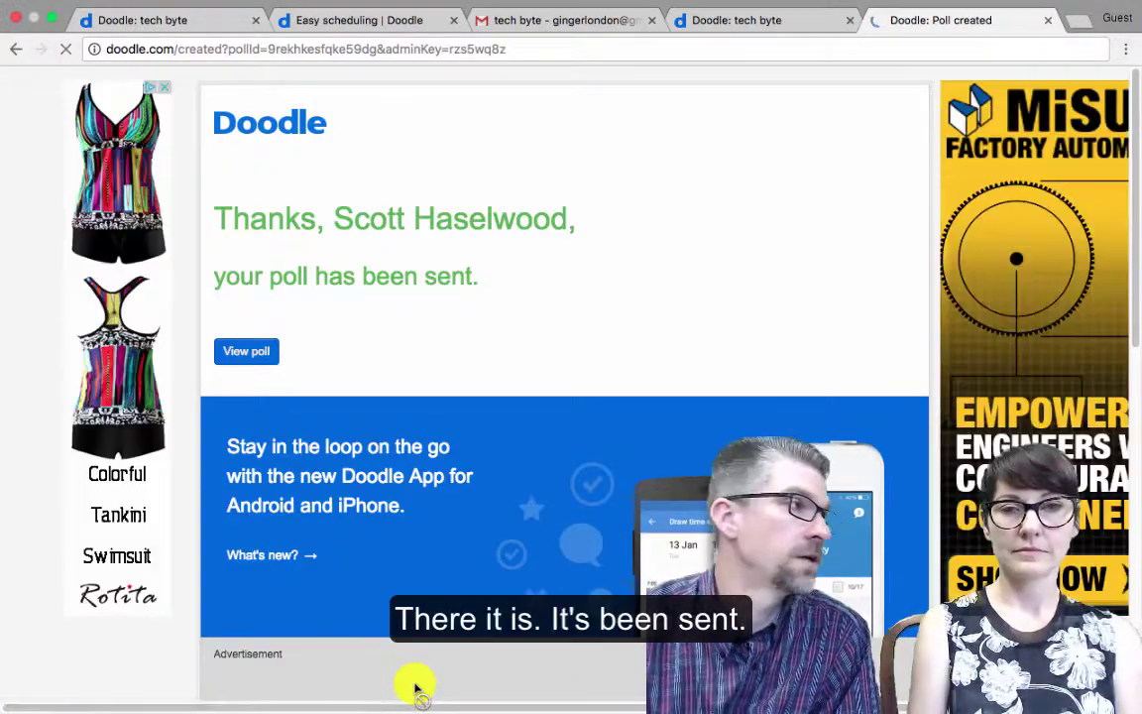
Open the published 'tech byte meeting' poll page showing its 24 time options
{"action": "left_click", "coordinate": [252, 359]}
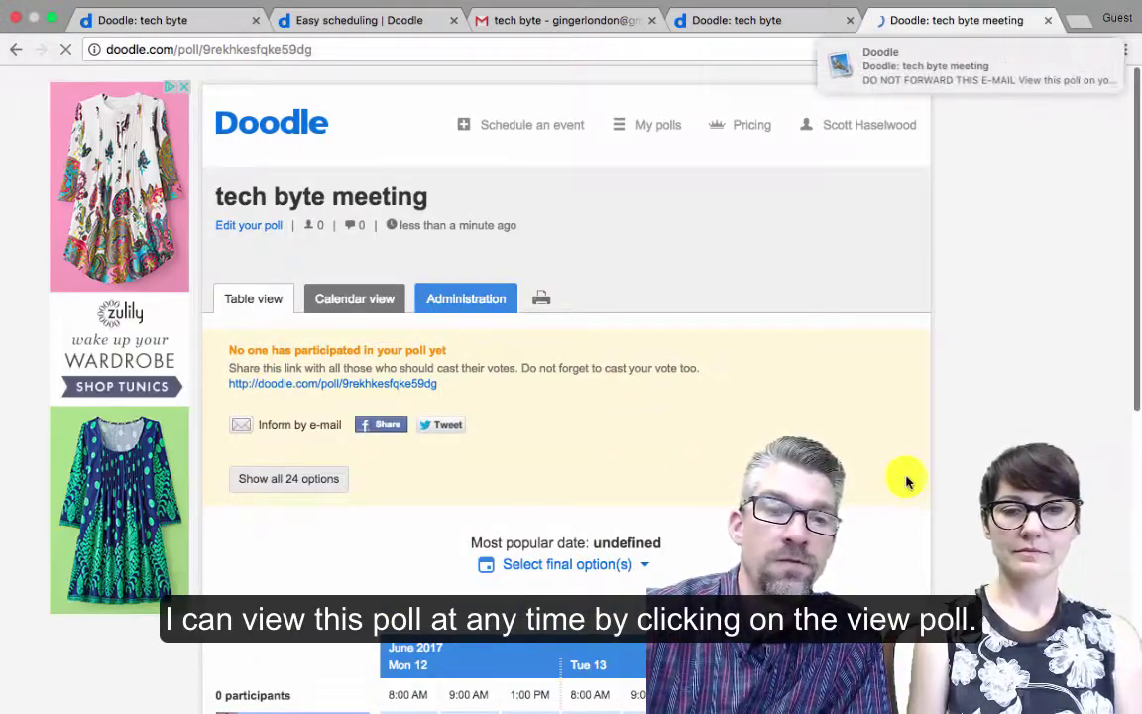
{"action": "scroll", "coordinate": [905, 480], "scroll_direction": "down", "scroll_amount": 3}
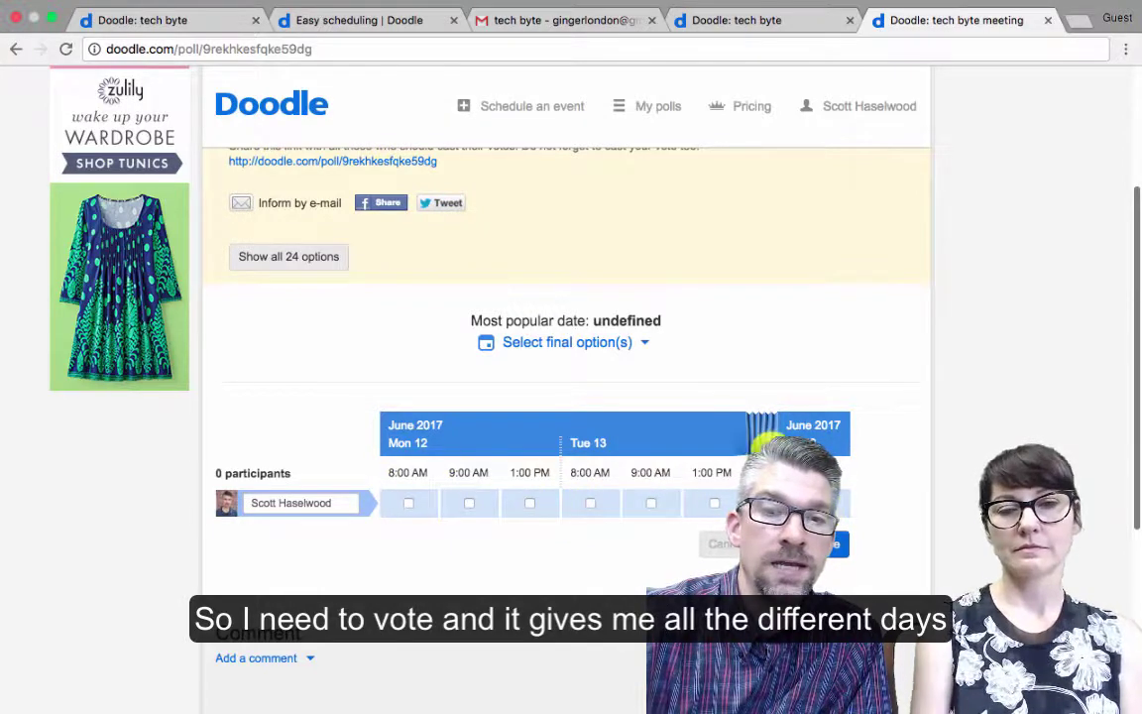
Expand the voting table and scroll right to view all dates, Mon 12 through Fri 23
{"action": "left_click", "coordinate": [759, 436]}
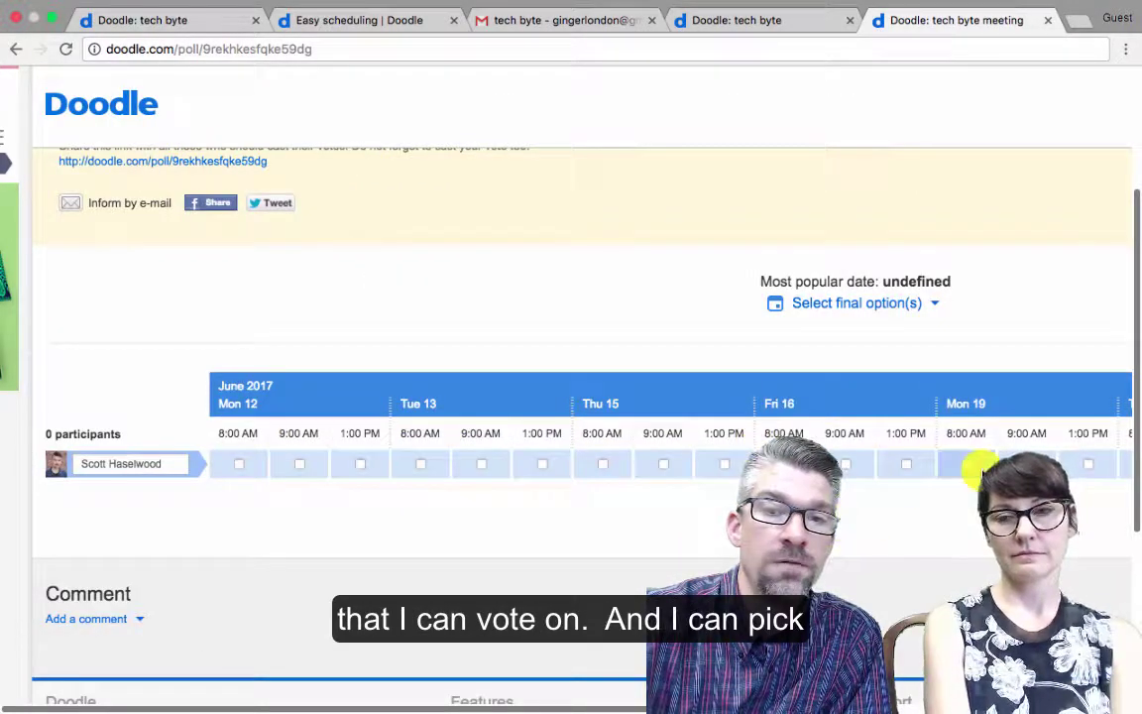
{"action": "scroll", "coordinate": [976, 466], "scroll_direction": "right", "scroll_amount": 5}
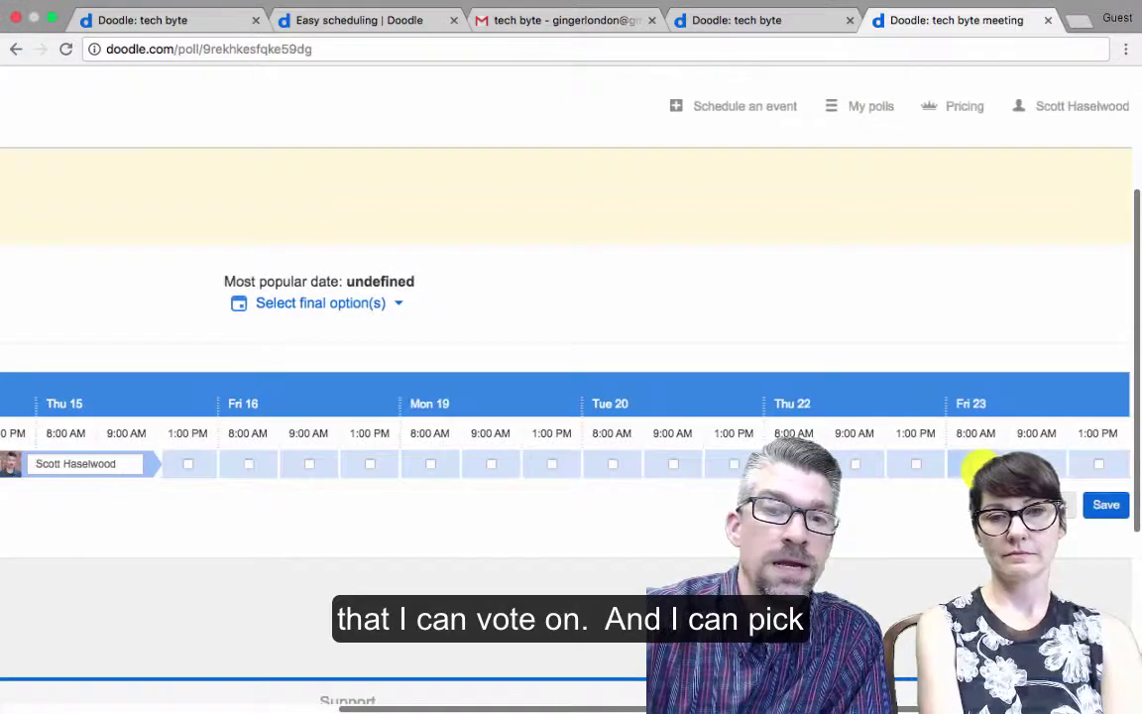
{"action": "scroll", "coordinate": [977, 466], "scroll_direction": "right", "scroll_amount": 2}
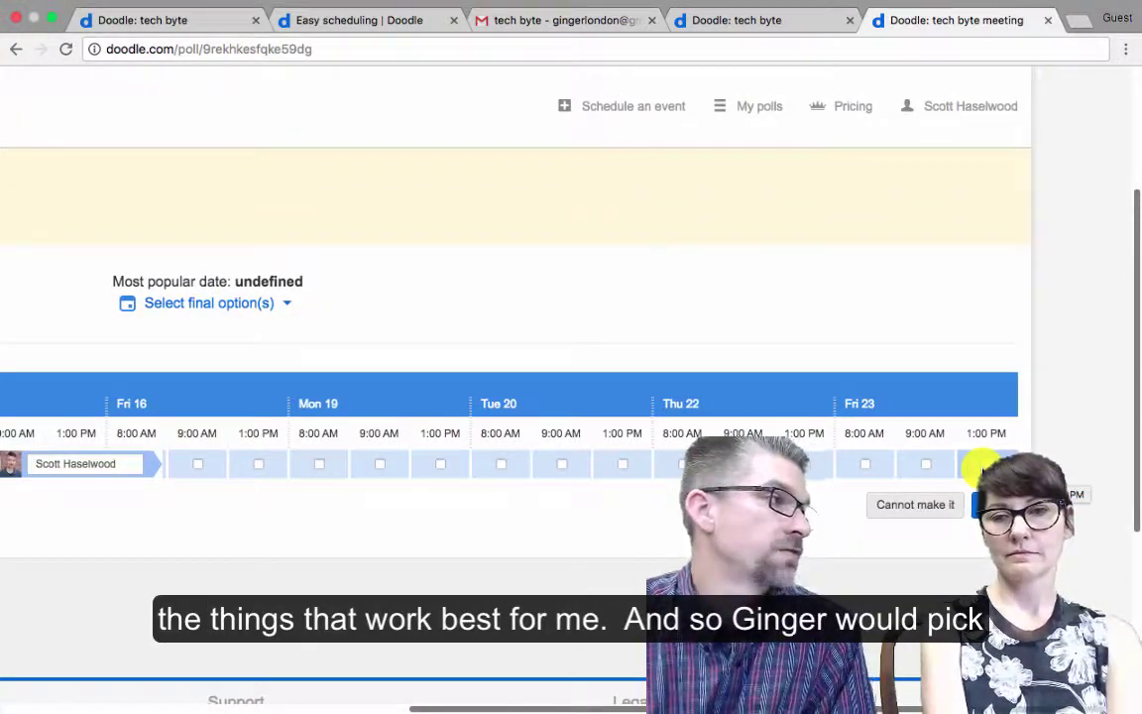